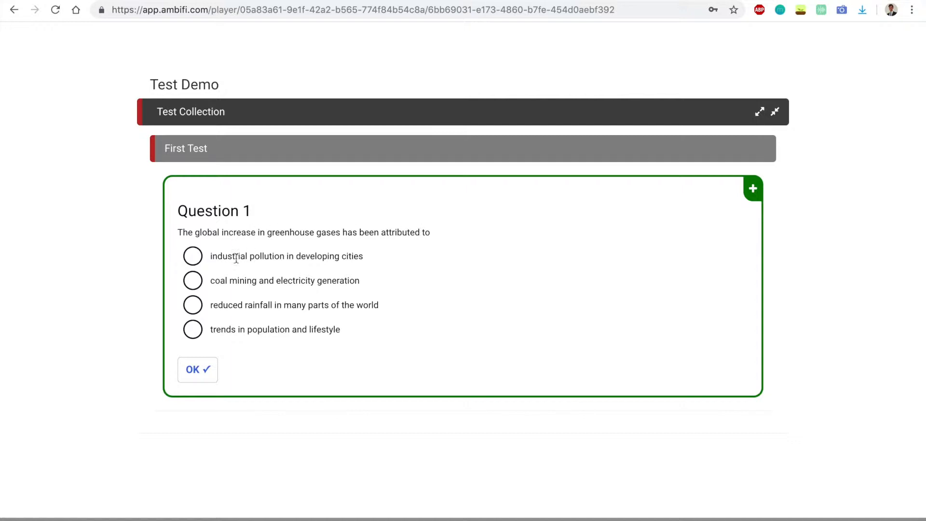
# - Try out Question 1 of the Test Demo by submitting "coal mining and electricity generation", then "trends in population and lifestyle"
pyautogui.click(193, 280)
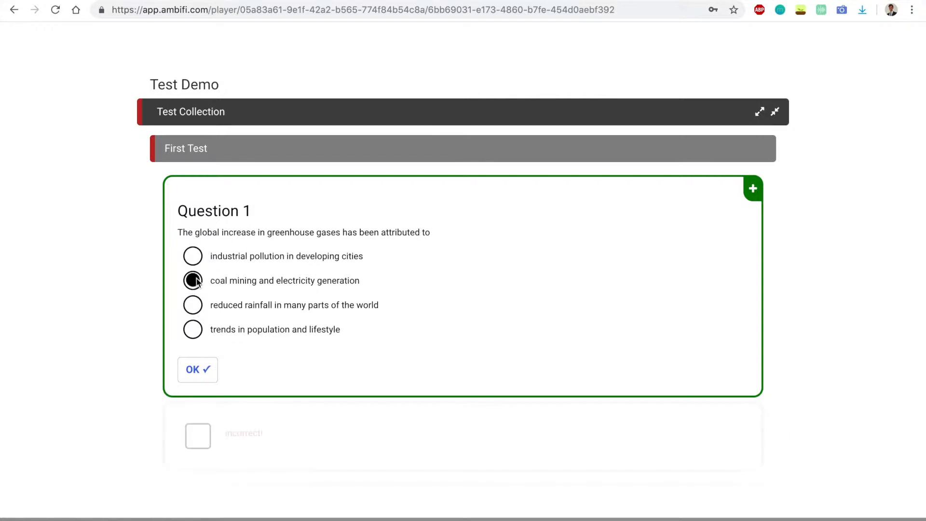
pyautogui.click(197, 369)
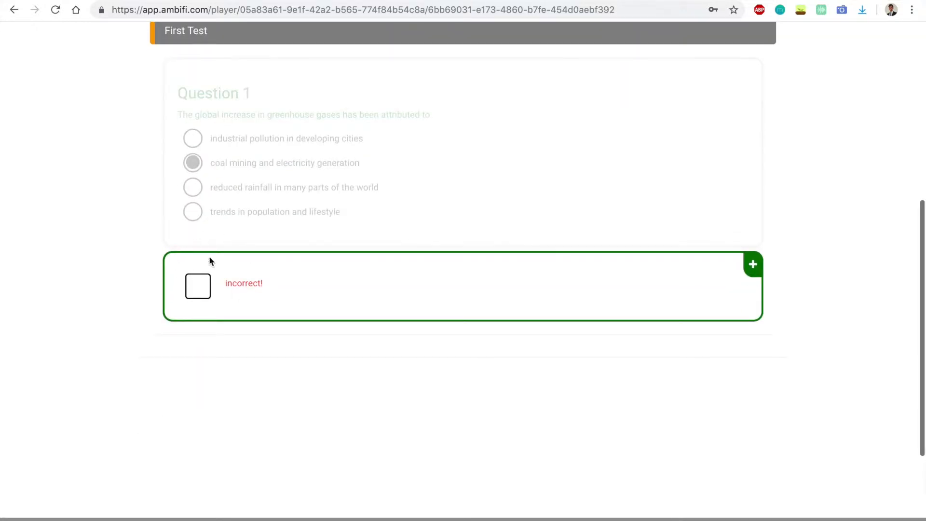
pyautogui.click(267, 142)
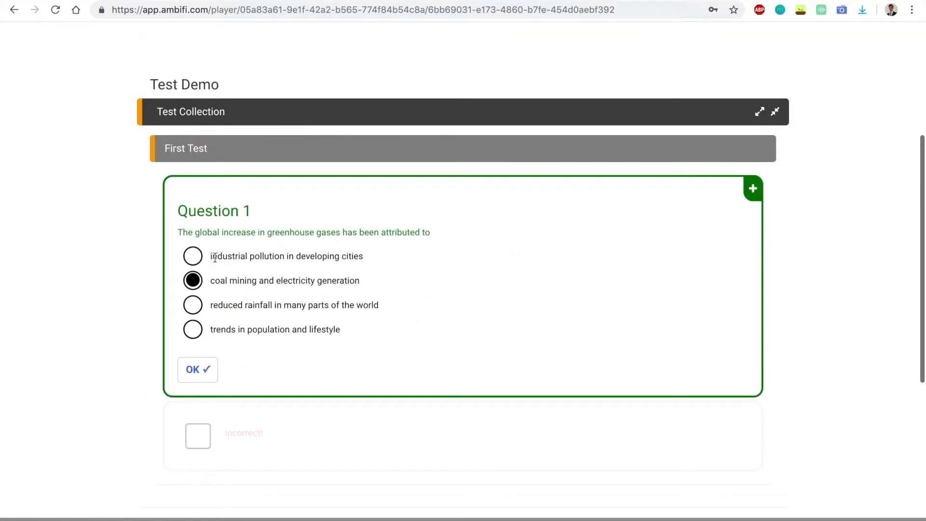
pyautogui.click(193, 329)
pyautogui.click(196, 368)
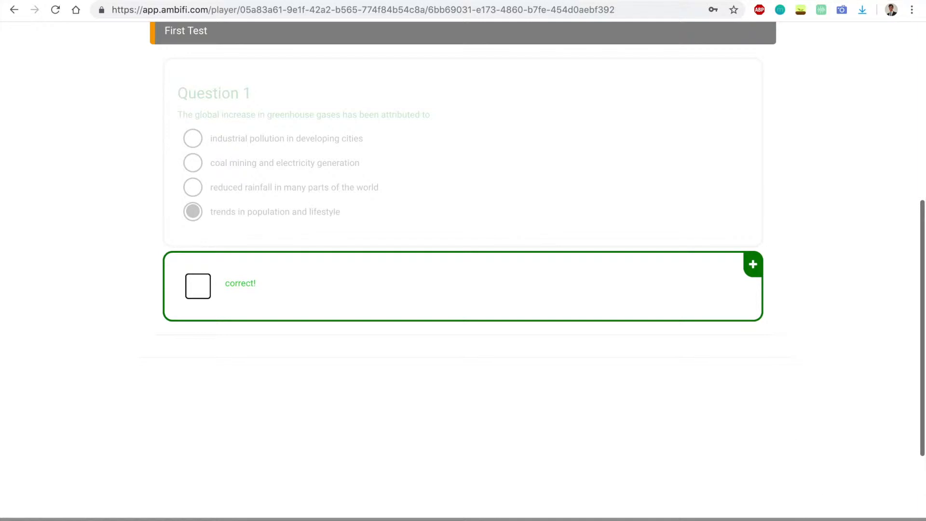
pyautogui.click(829, 519)
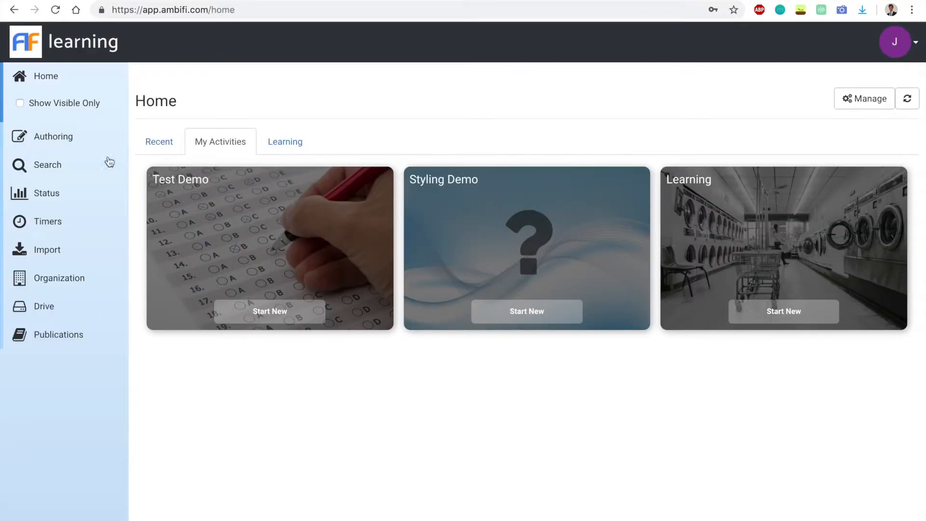
# - Create a new activity titled "Test" from the Blank Procedure Mode Activity template and dismiss the editor's welcome message
pyautogui.click(64, 139)
pyautogui.click(274, 200)
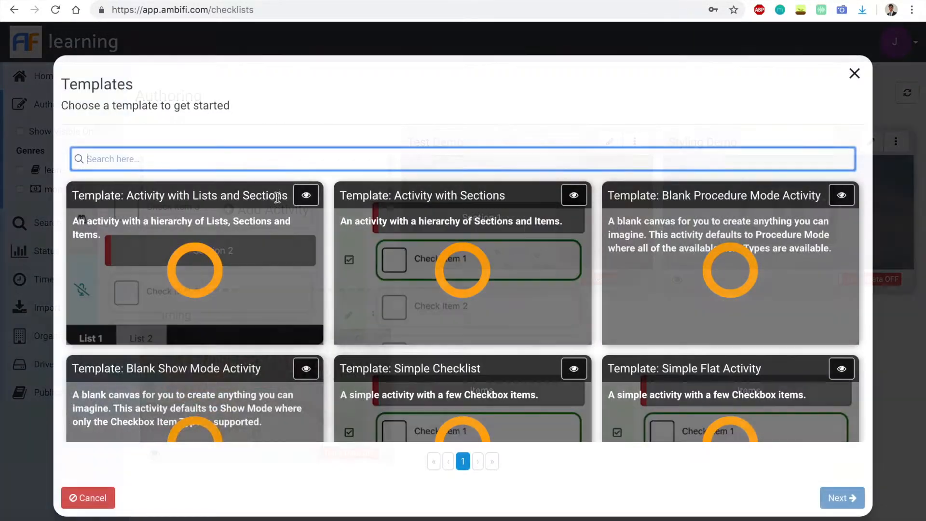
pyautogui.click(734, 237)
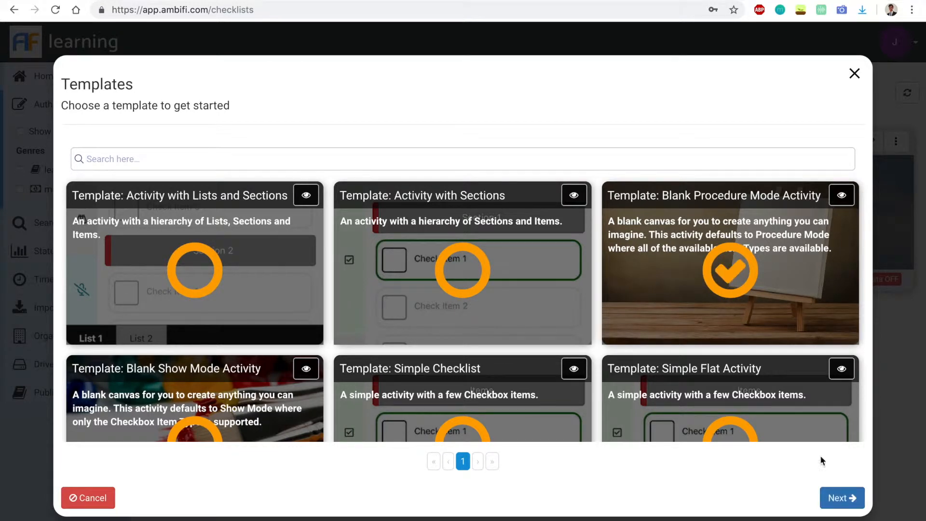
pyautogui.click(844, 498)
pyautogui.click(348, 160)
pyautogui.write('Test')
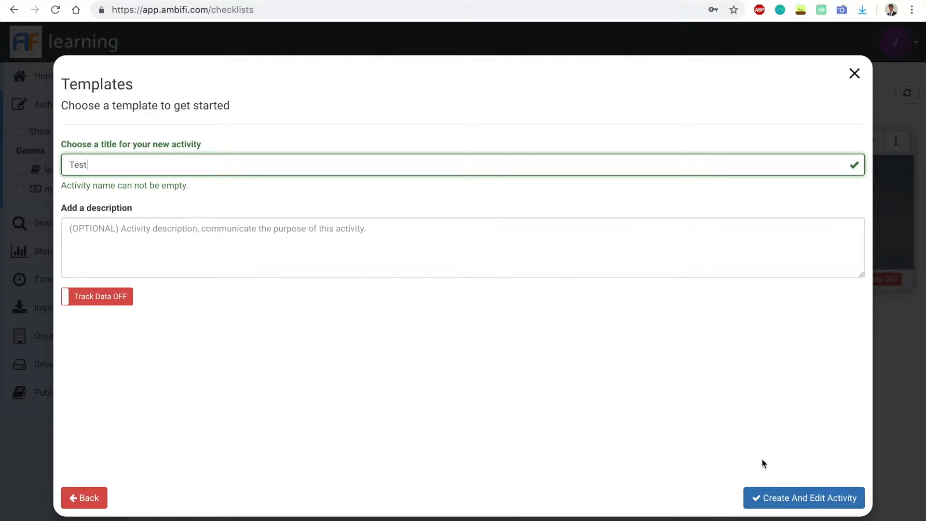
pyautogui.click(773, 496)
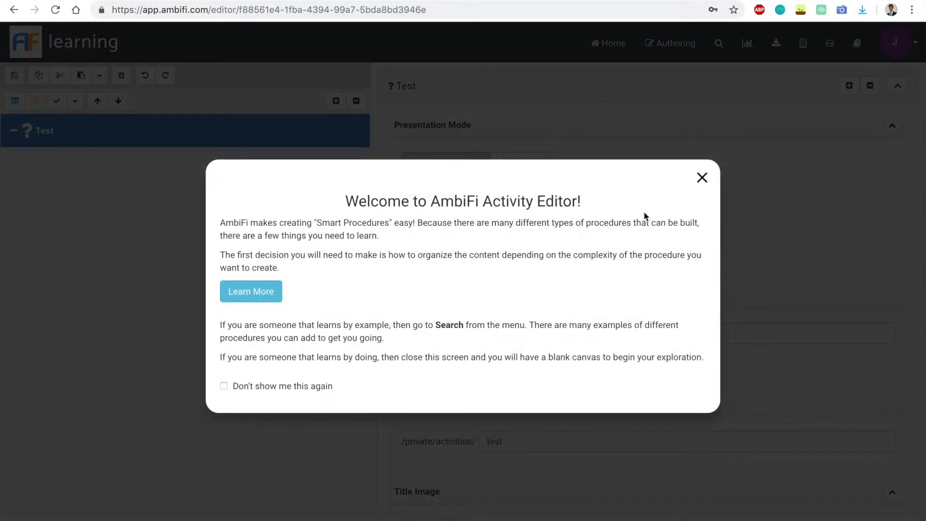
pyautogui.click(701, 177)
# - Set the genre of the Test activity to Learning
pyautogui.click(336, 101)
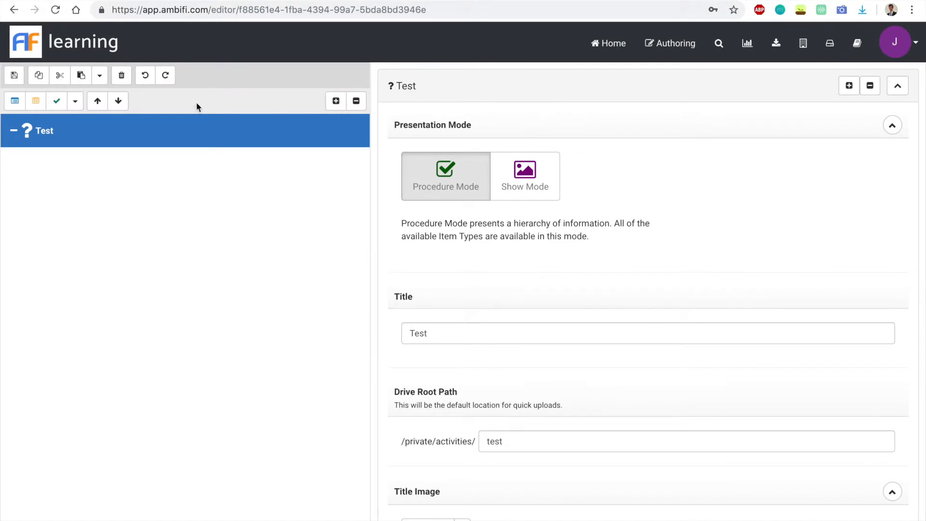
pyautogui.scroll(-12, 514, 381)
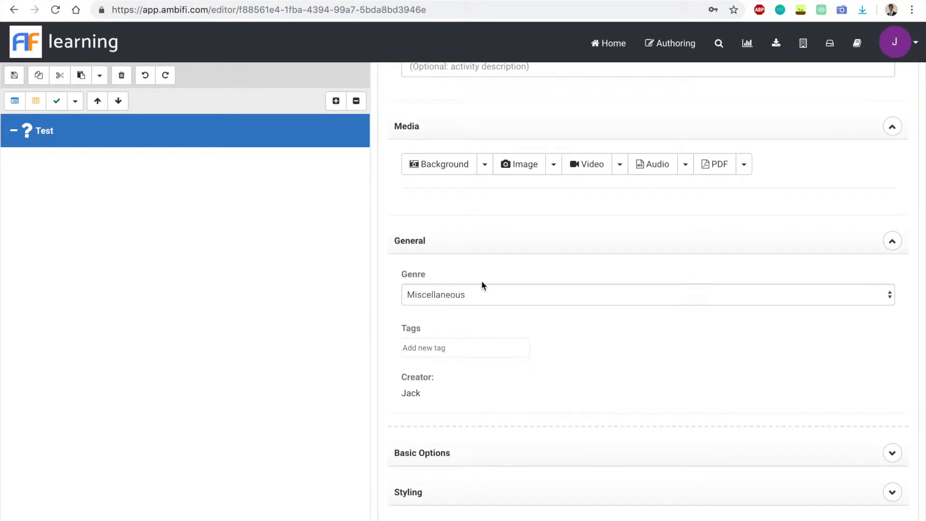
pyautogui.click(467, 297)
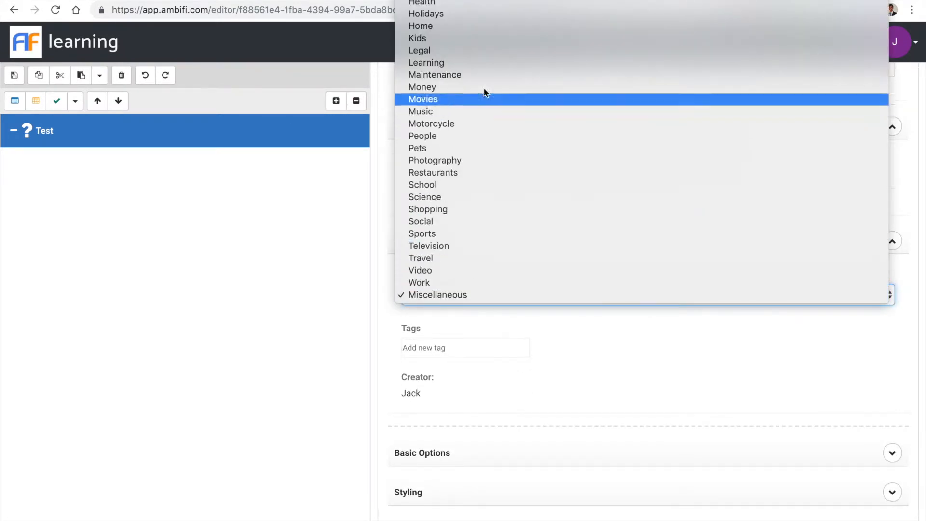
pyautogui.click(465, 63)
# - Add three check items to the Test activity
pyautogui.scroll(9, 502, 227)
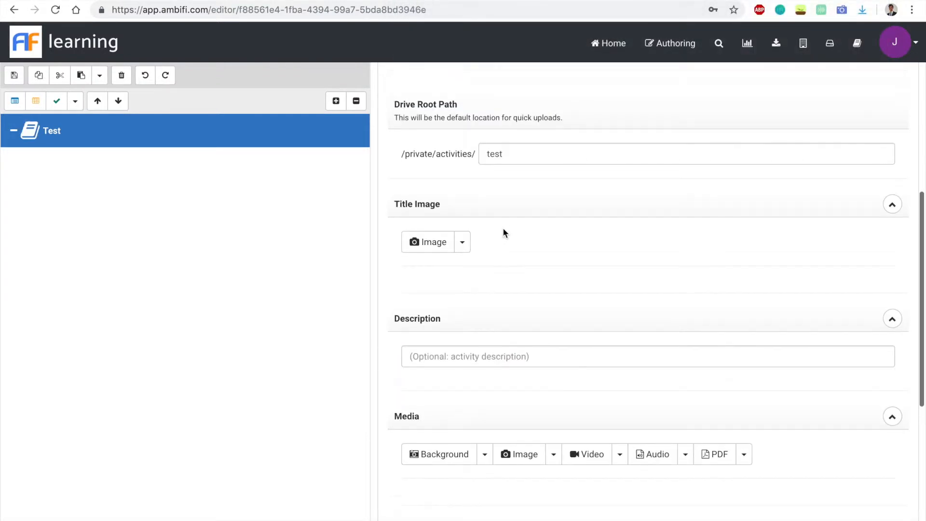
pyautogui.scroll(4, 503, 227)
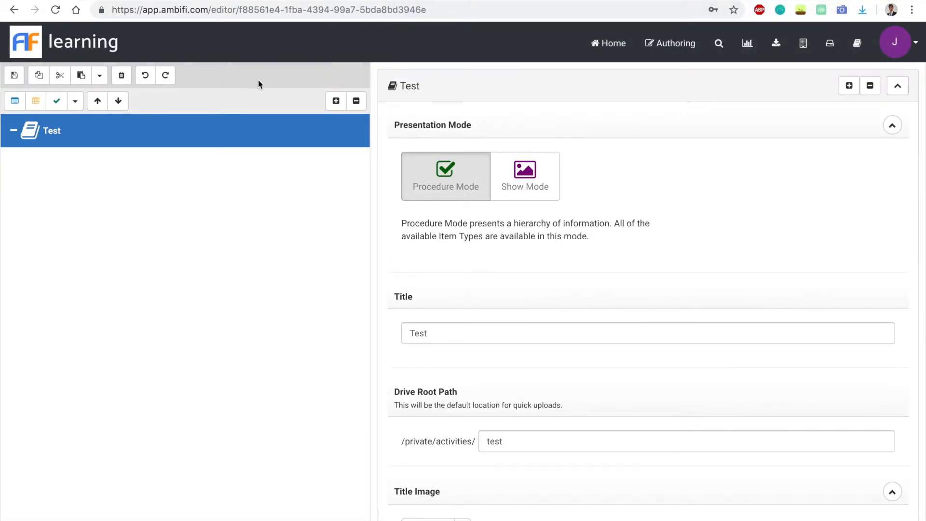
pyautogui.scroll(-2, 479, 333)
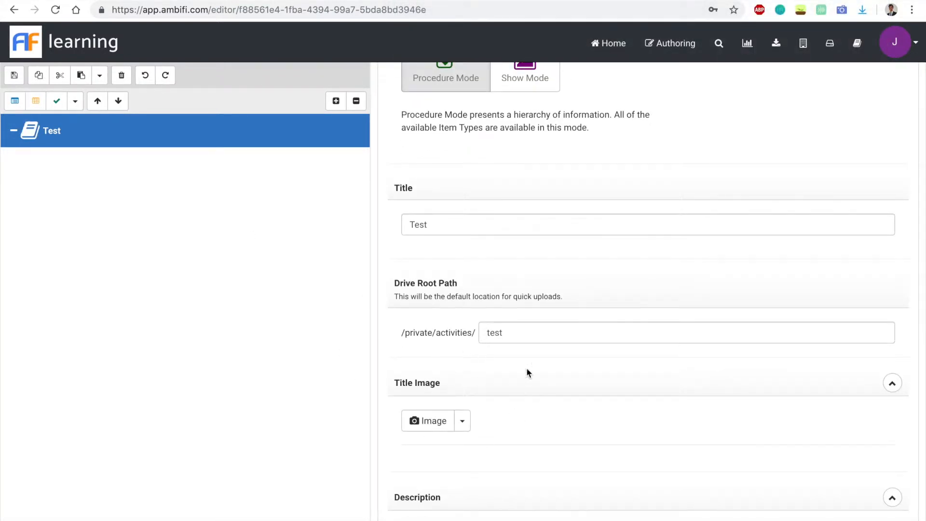
pyautogui.scroll(-5, 514, 426)
pyautogui.scroll(7, 514, 427)
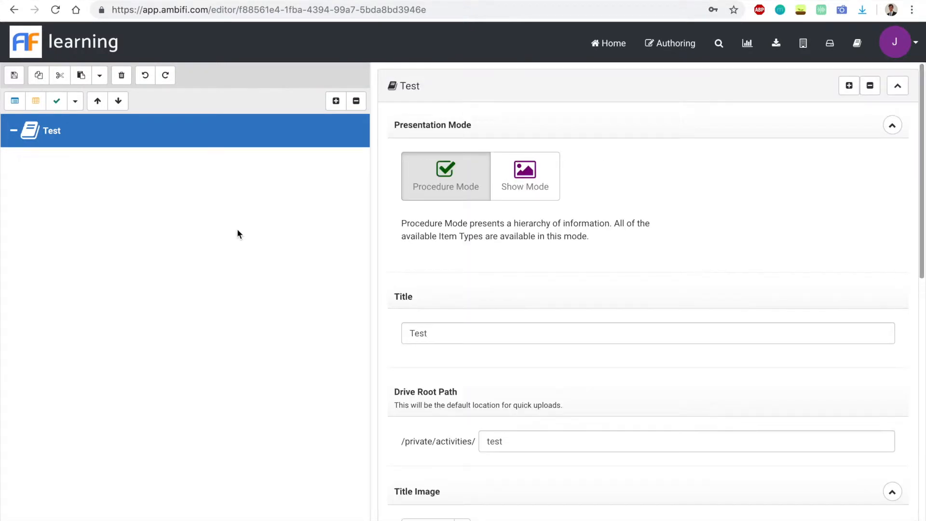
pyautogui.click(56, 101)
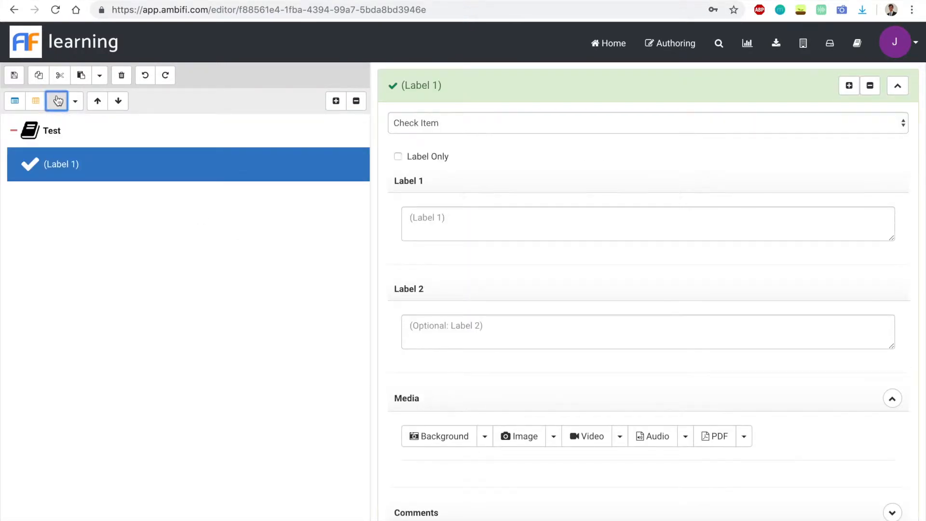
pyautogui.click(57, 100)
pyautogui.click(56, 100)
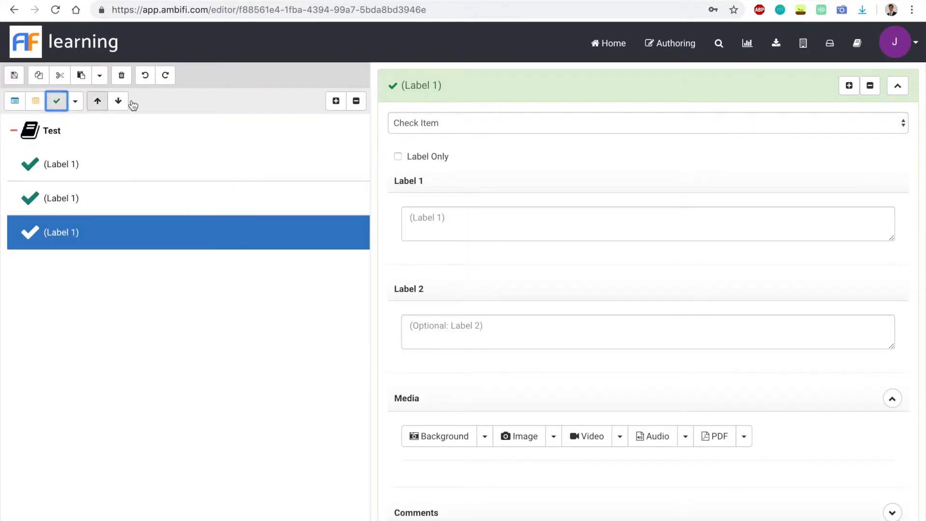
# - Change the first item's type to Single Choice and enter "## Question 1" as its Label 1
pyautogui.click(58, 167)
pyautogui.click(524, 124)
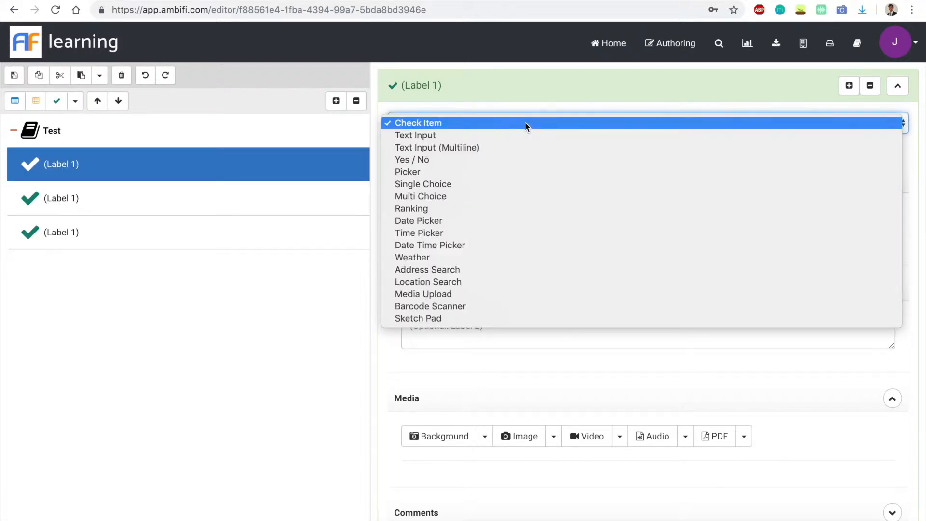
pyautogui.click(501, 186)
pyautogui.click(500, 210)
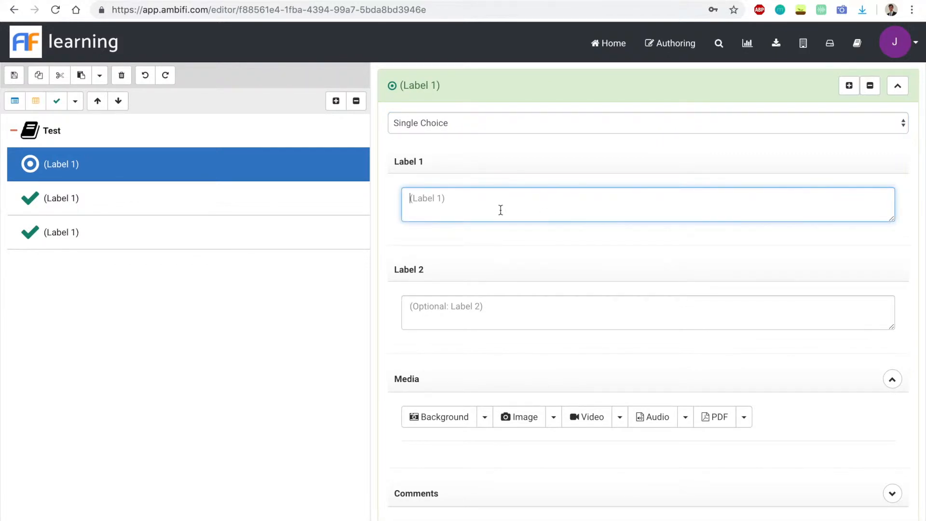
pyautogui.write('##')
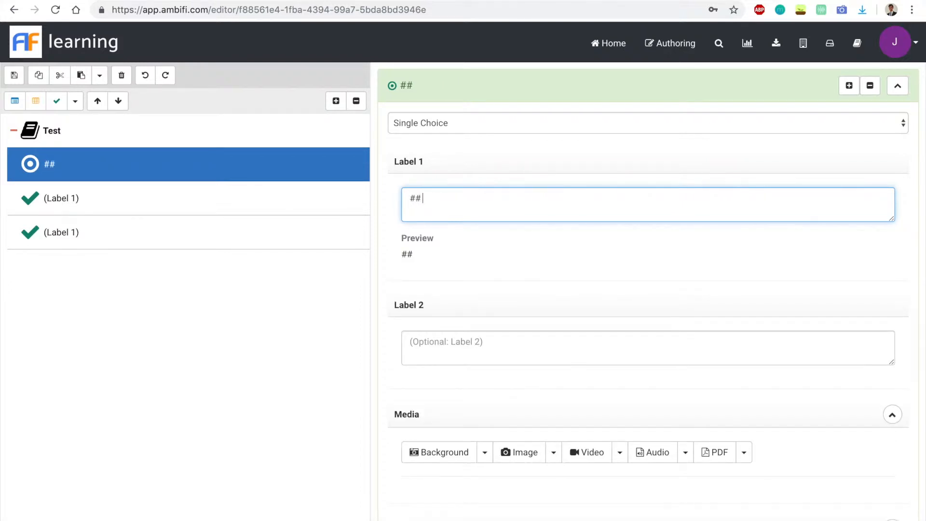
pyautogui.write(' Question 1')
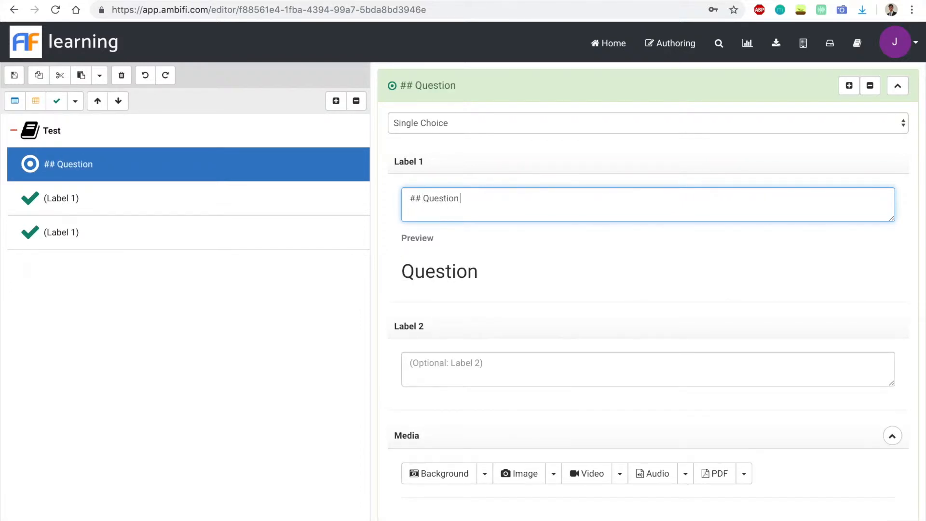
# - Enter "What is the state bird of New Jersey" as Label 2 of the Question 1 item
pyautogui.click(469, 370)
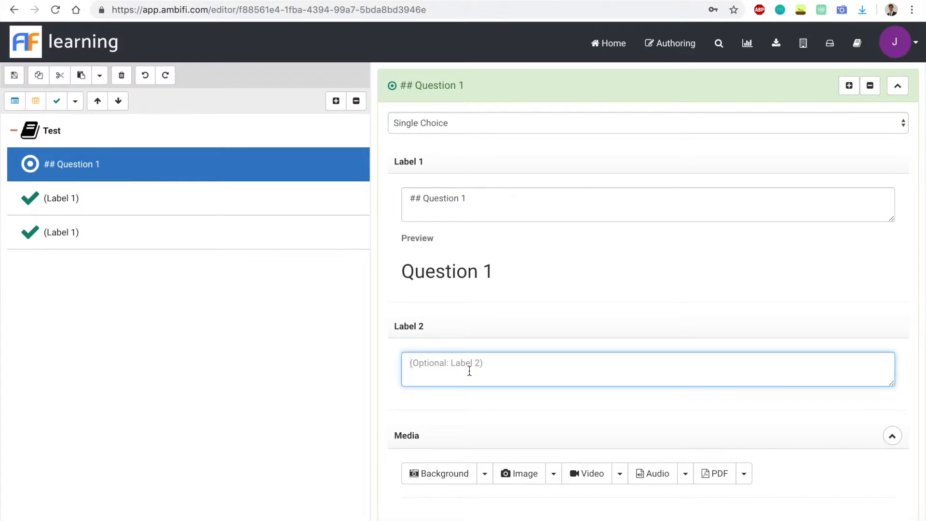
pyautogui.write('What is the state bird of New Jersey')
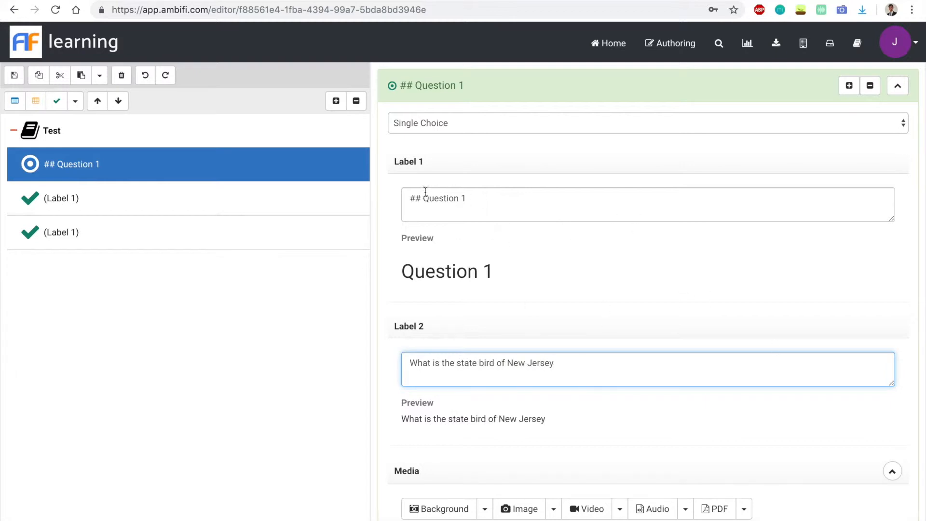
pyautogui.click(238, 208)
pyautogui.click(274, 177)
# - Add "Grouse" as the first answer choice of Question 1
pyautogui.scroll(-1, 551, 388)
pyautogui.scroll(-5, 551, 388)
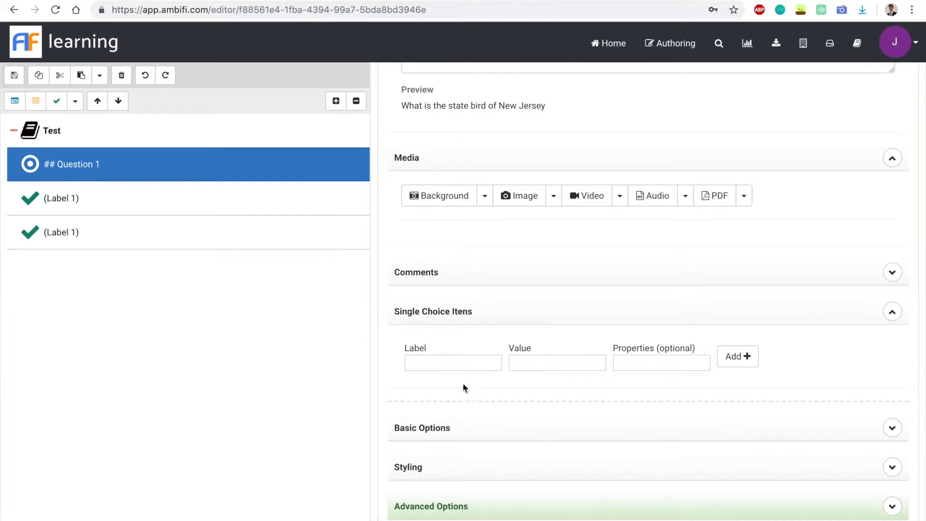
pyautogui.click(439, 361)
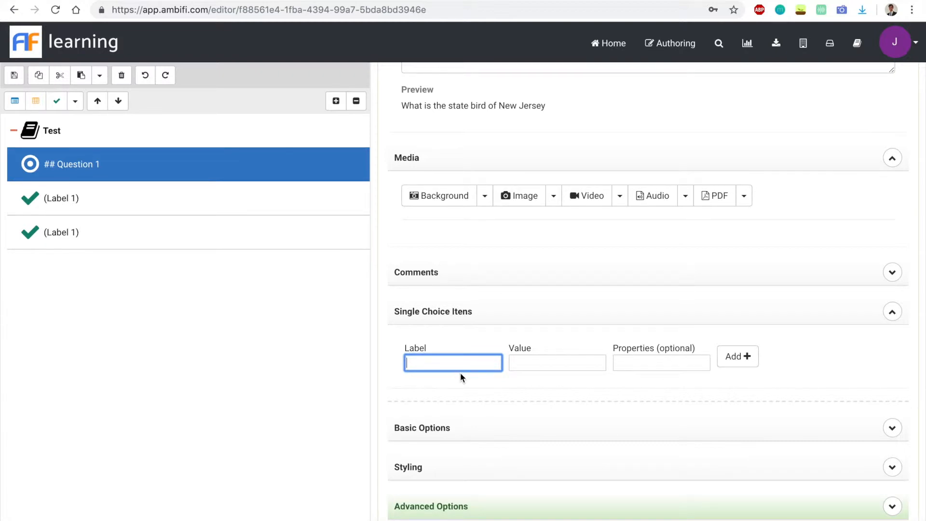
pyautogui.write('g')
pyautogui.press('BackSpace')
pyautogui.press('BackSpace')
pyautogui.write('Grouse')
pyautogui.click(753, 363)
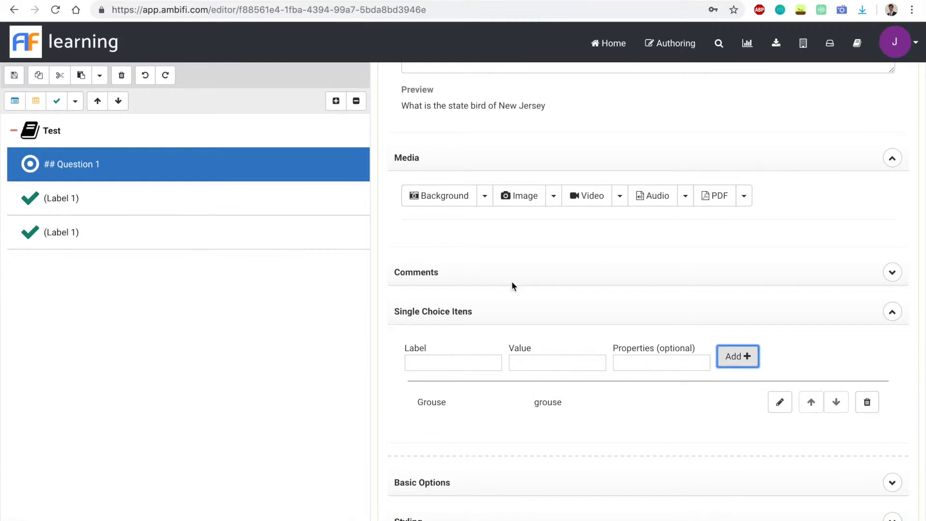
# - Add "American Goldfinch" as the second answer choice of Question 1
pyautogui.click(475, 362)
pyautogui.write('A')
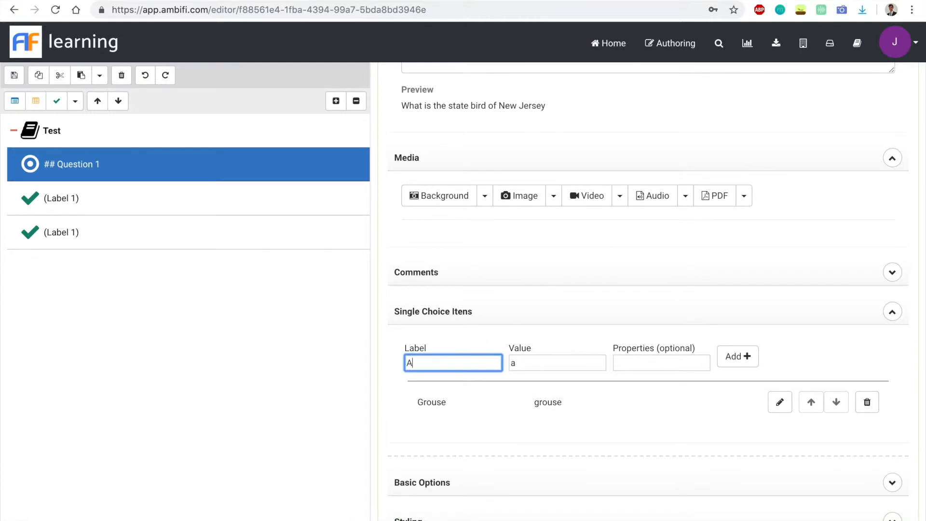
pyautogui.write('merican go')
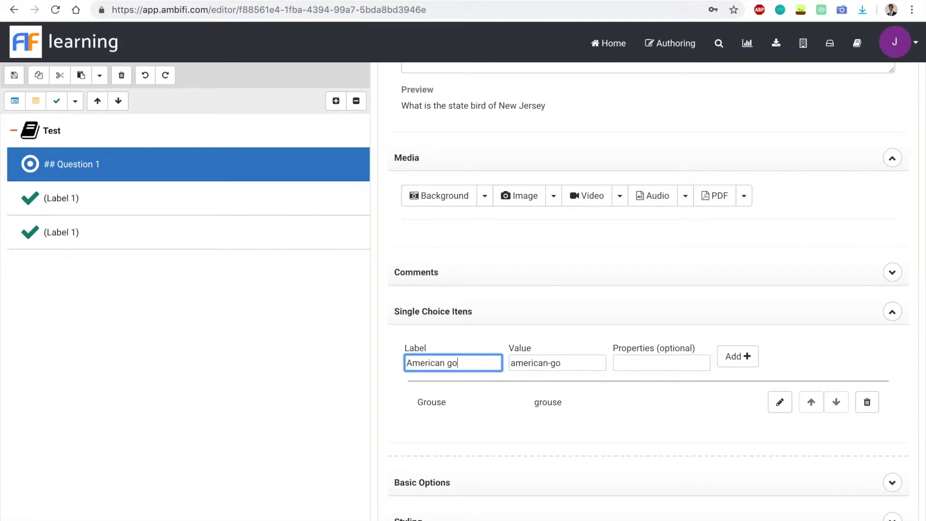
pyautogui.press('BackSpace')
pyautogui.press('BackSpace')
pyautogui.write('Goldfinch')
pyautogui.click(738, 356)
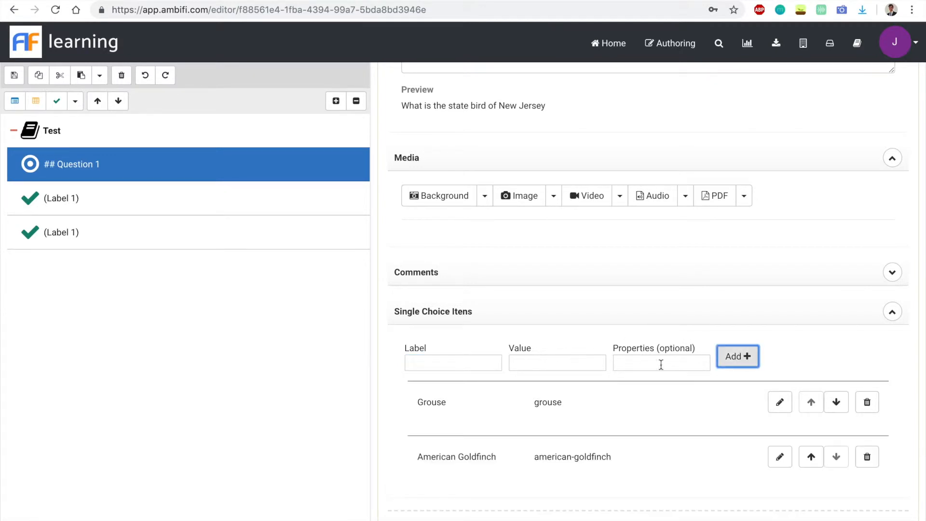
# - Add "Duck" and "Ostrich" as the third and fourth answer choices of Question 1
pyautogui.click(453, 365)
pyautogui.write('Duck')
pyautogui.click(738, 355)
pyautogui.click(436, 361)
pyautogui.scroll(-2, 435, 357)
pyautogui.write('Ostrich')
pyautogui.click(738, 273)
pyautogui.scroll(-2, 774, 278)
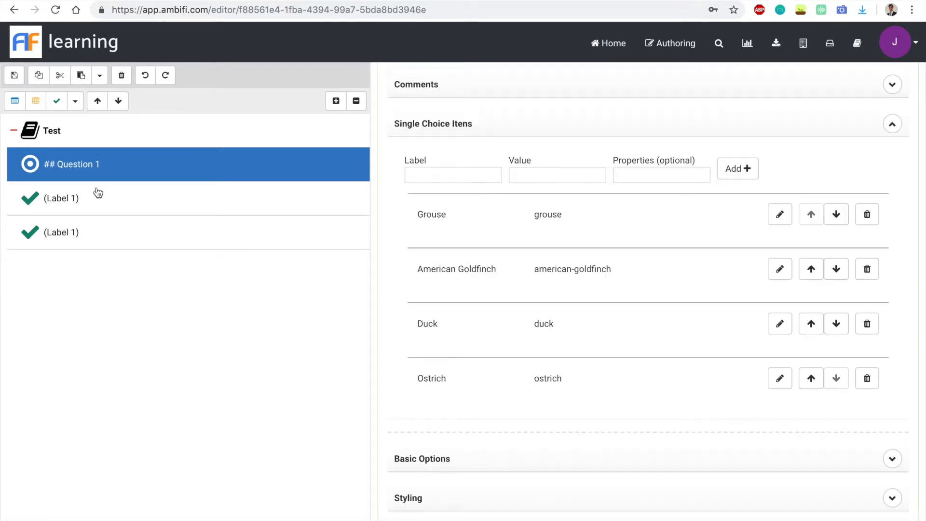
# - Set Label 1 of the check item directly below Question 1 to "Congralations! You got it!"
pyautogui.click(97, 194)
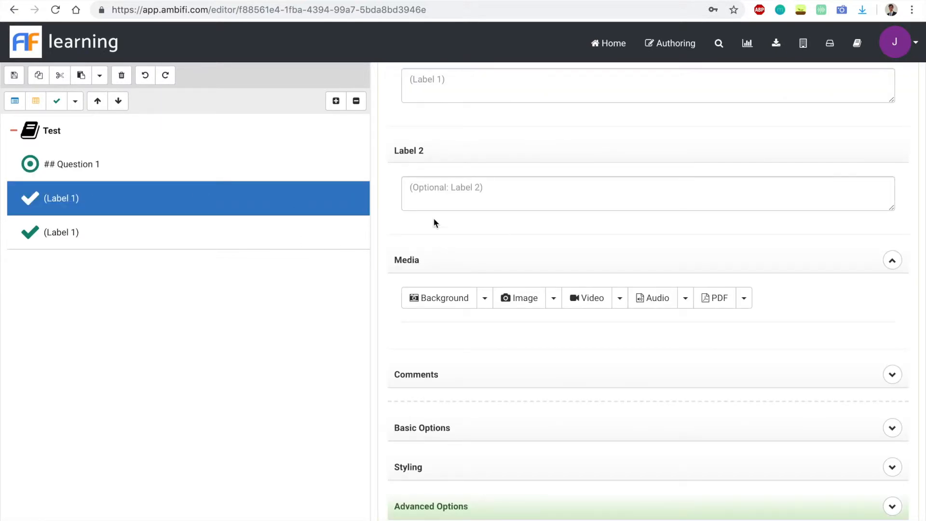
pyautogui.scroll(3, 531, 227)
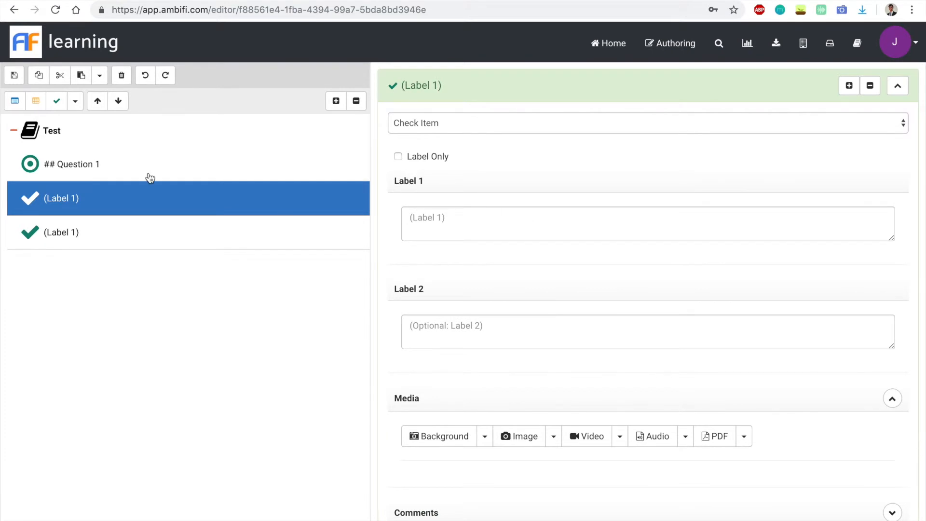
pyautogui.click(471, 221)
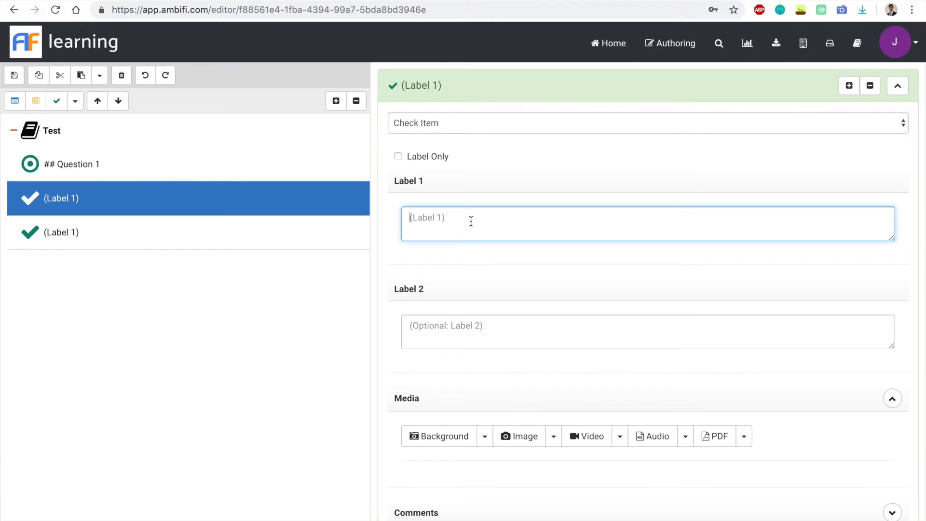
pyautogui.write('Corre')
pyautogui.press('BackSpace')
pyautogui.press('BackSpace')
pyautogui.write('ngratulat')
pyautogui.press('BackSpace')
pyautogui.press('BackSpace')
pyautogui.press('BackSpace')
pyautogui.press('BackSpace')
pyautogui.press('BackSpace')
pyautogui.write('lations! You got it!')
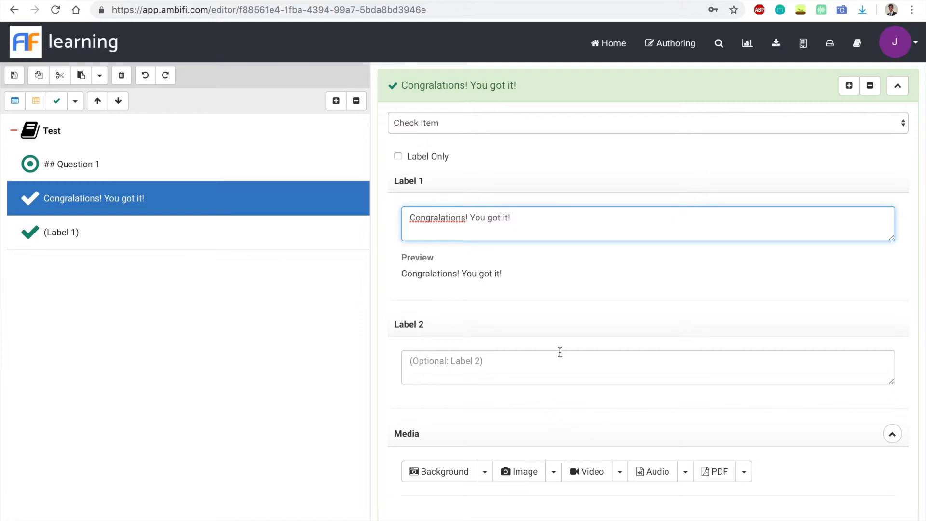
# - Set Label 1 of the last check item to "Oops! Try again."
pyautogui.click(152, 236)
pyautogui.click(463, 232)
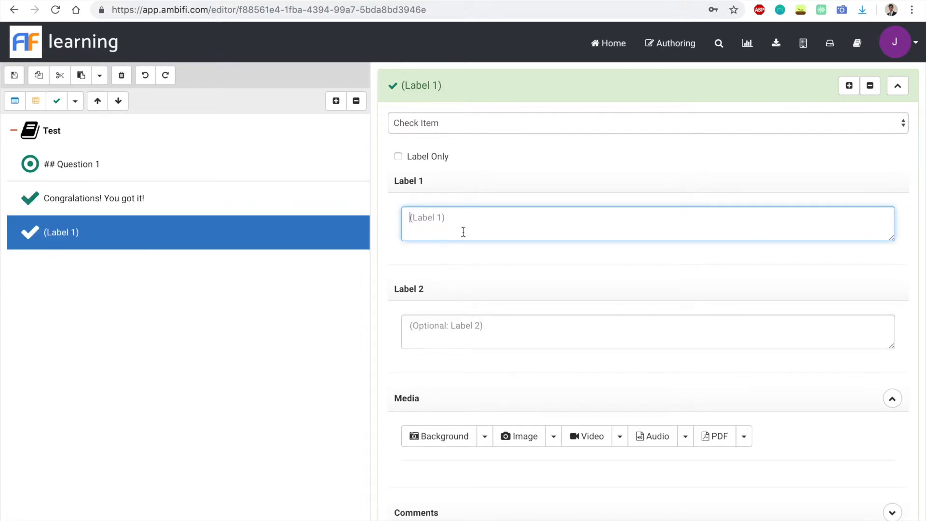
pyautogui.write('Oops')
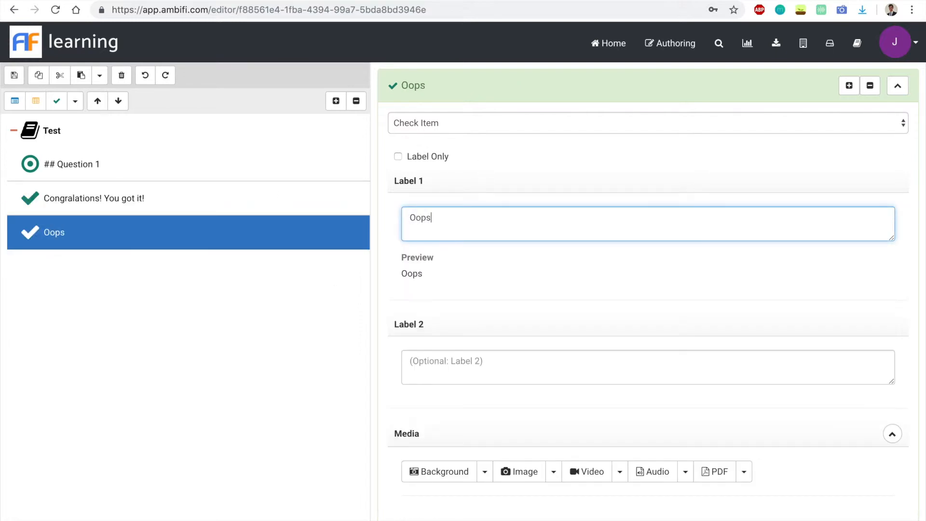
pyautogui.write('! Try ag')
pyautogui.press('BackSpace')
pyautogui.press('BackSpace')
pyautogui.write('again')
# - Give Question 1 the ID "question-one" in its advanced options
pyautogui.click(187, 200)
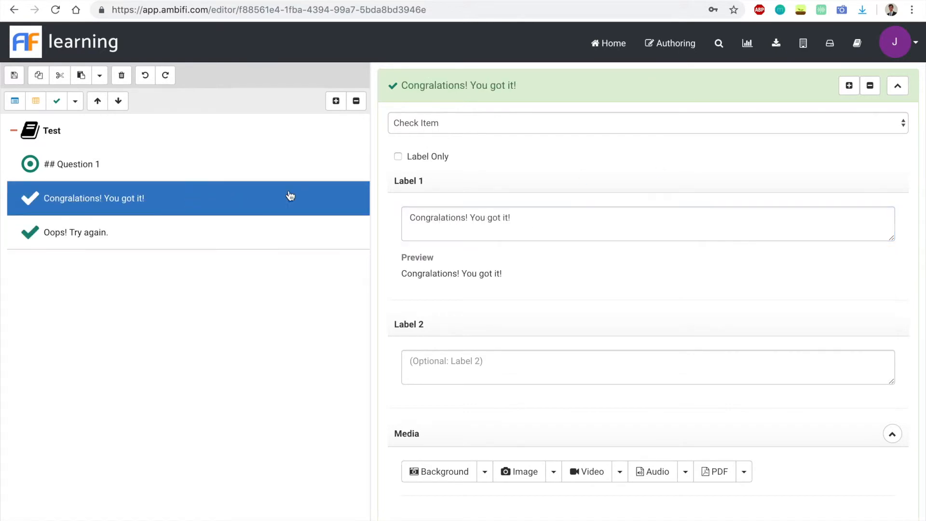
pyautogui.click(112, 173)
pyautogui.scroll(-10, 605, 419)
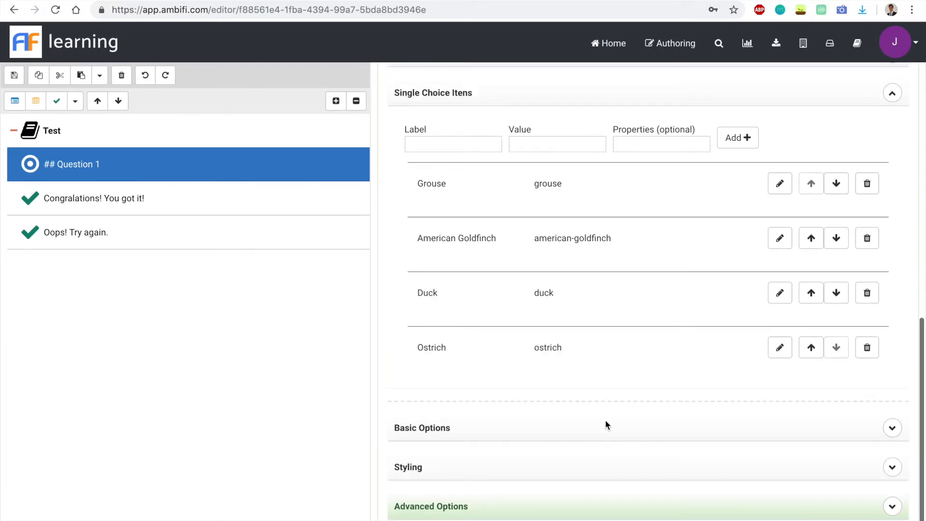
pyautogui.click(892, 506)
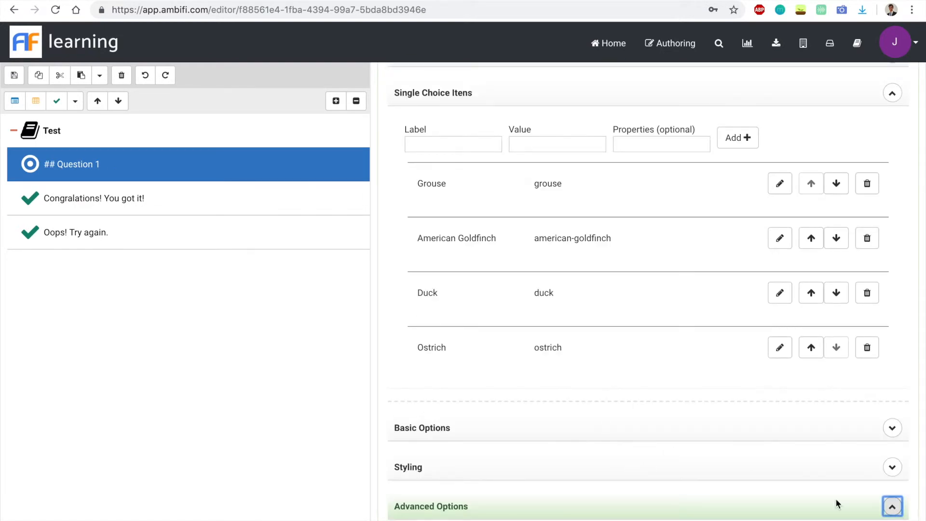
pyautogui.click(485, 439)
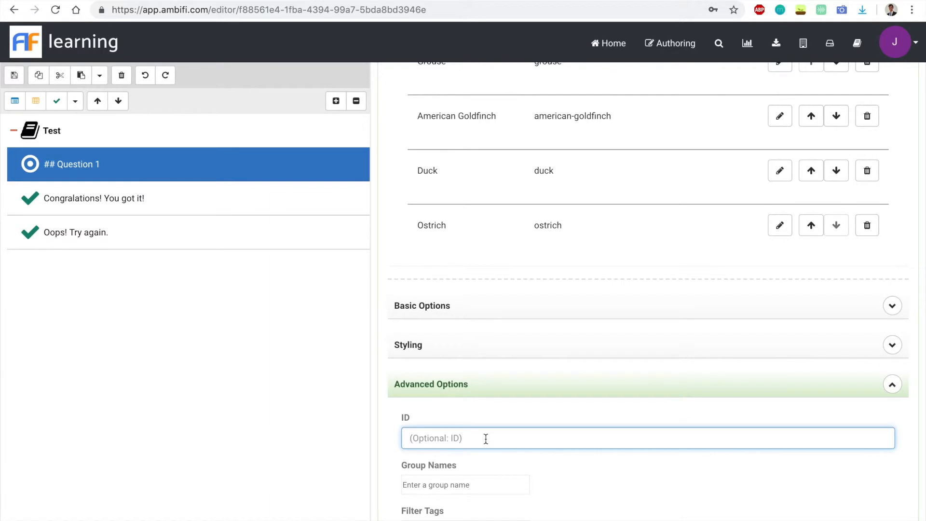
pyautogui.write('question-one')
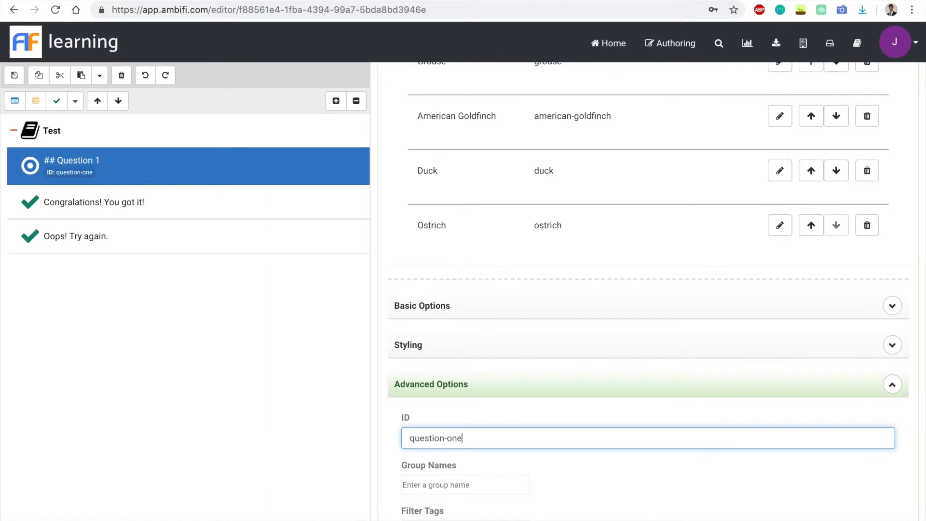
# - Make the "Congralations! You got it!" item conditionally visible, with question-one as the variable to compare
pyautogui.click(136, 216)
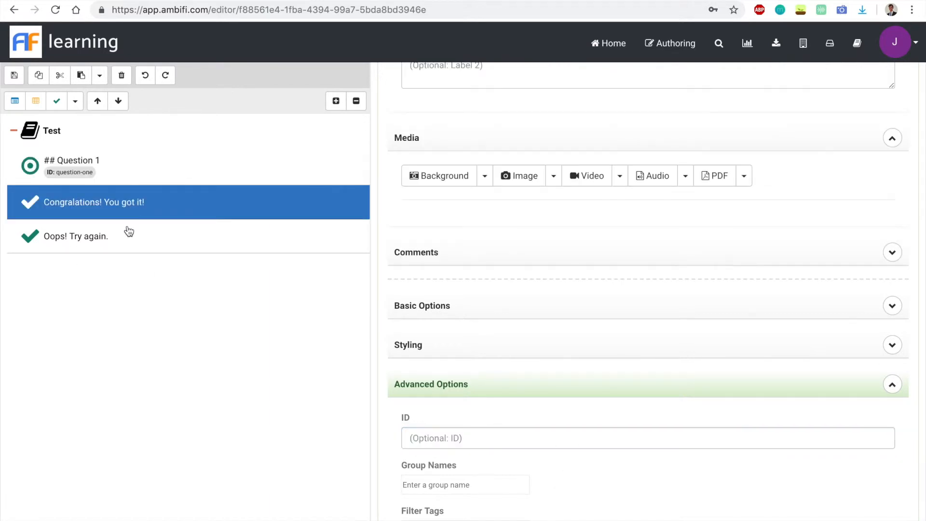
pyautogui.scroll(6, 592, 375)
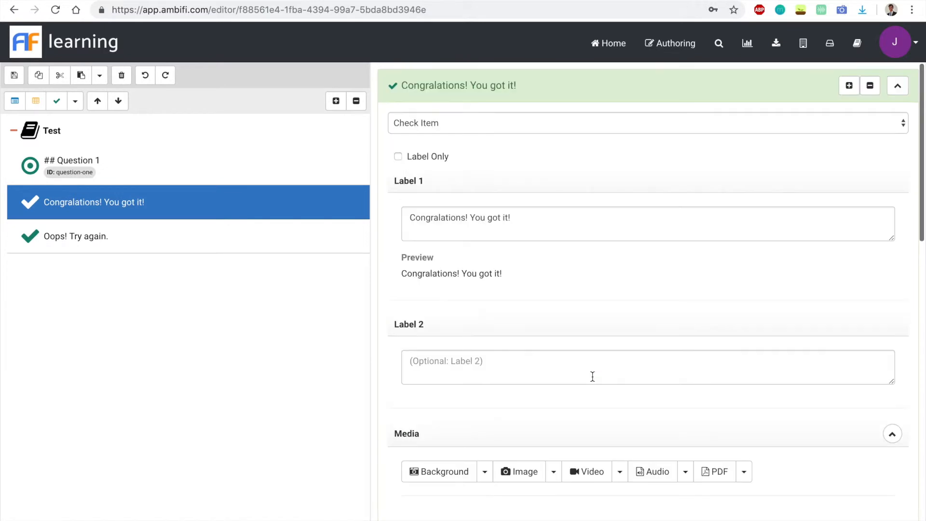
pyautogui.scroll(-4, 714, 342)
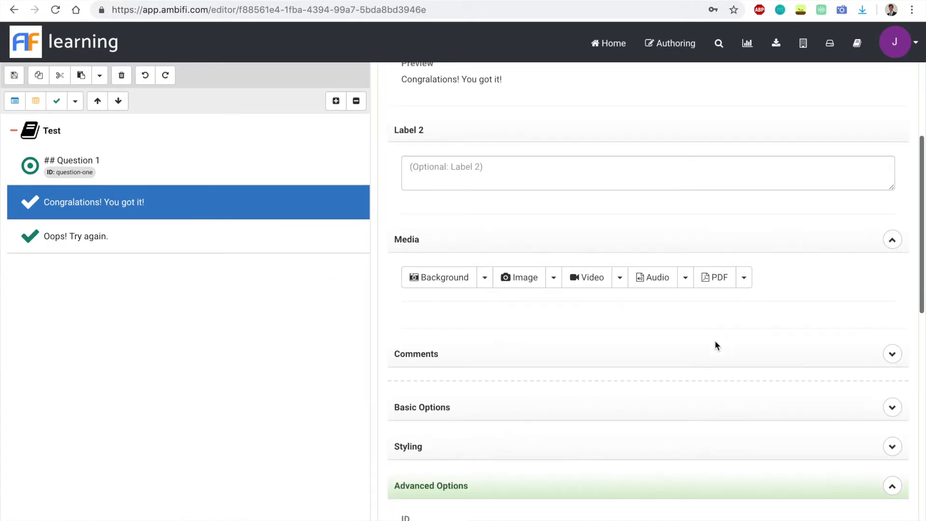
pyautogui.click(892, 409)
pyautogui.scroll(-3, 693, 375)
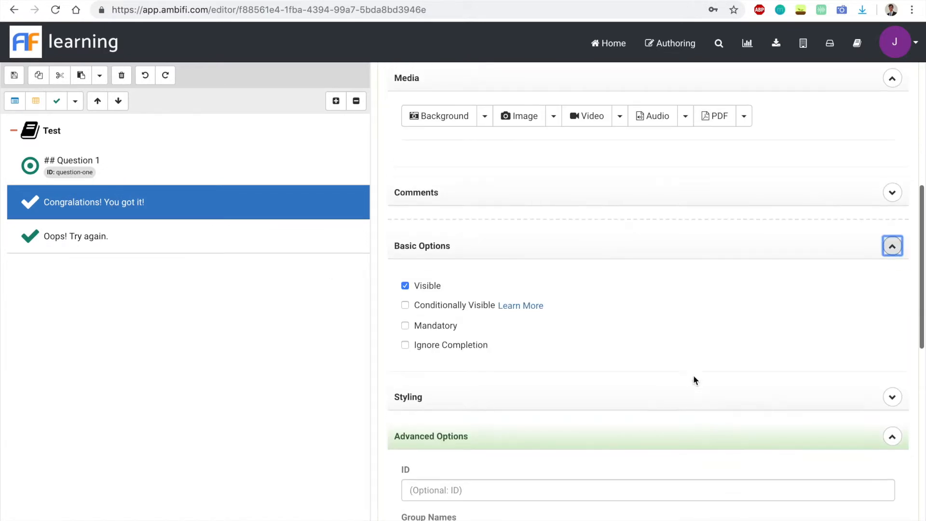
pyautogui.click(446, 310)
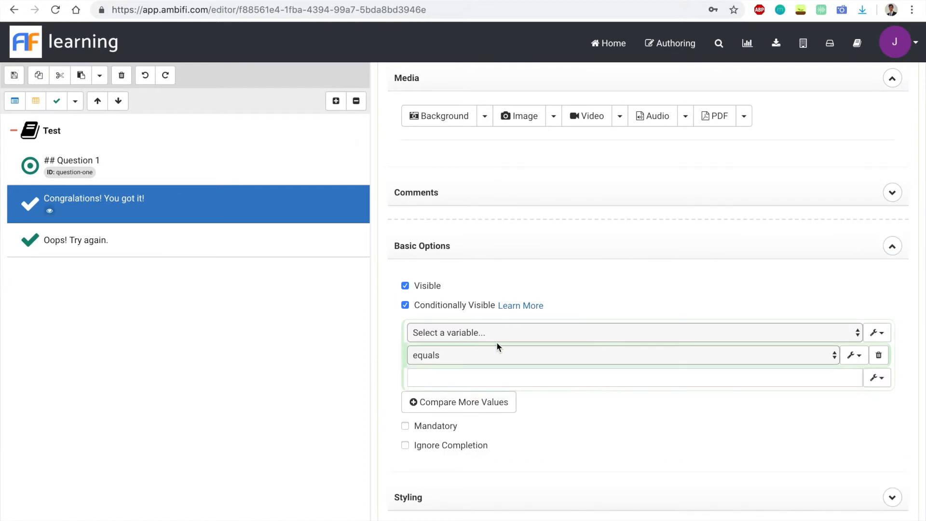
pyautogui.click(517, 332)
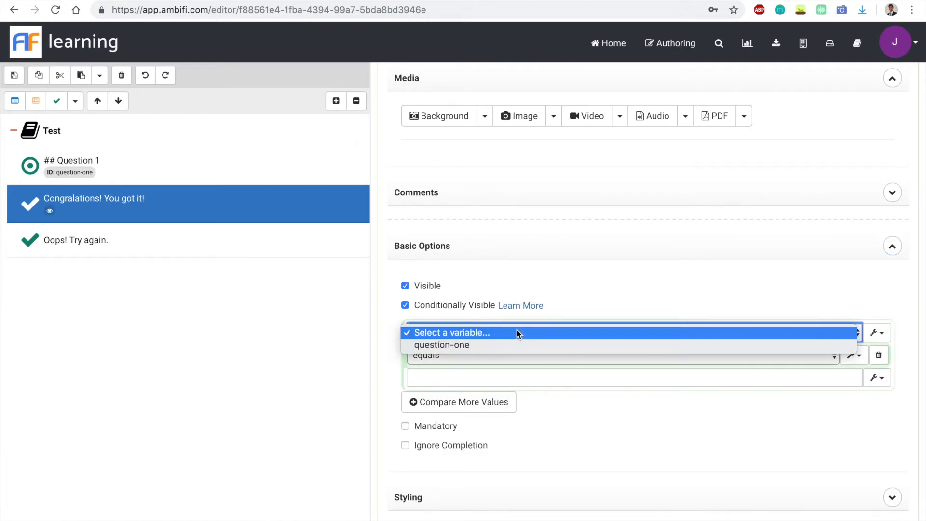
pyautogui.click(505, 343)
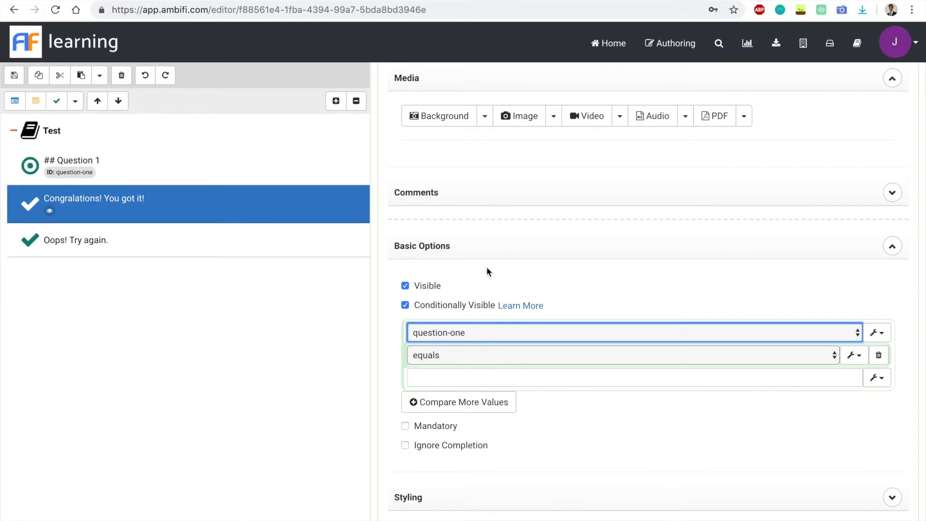
# - Complete the "Congralations! You got it!" item's condition as equals "american-goldfinch", and check that value against Question 1's choices
pyautogui.scroll(-3, 460, 358)
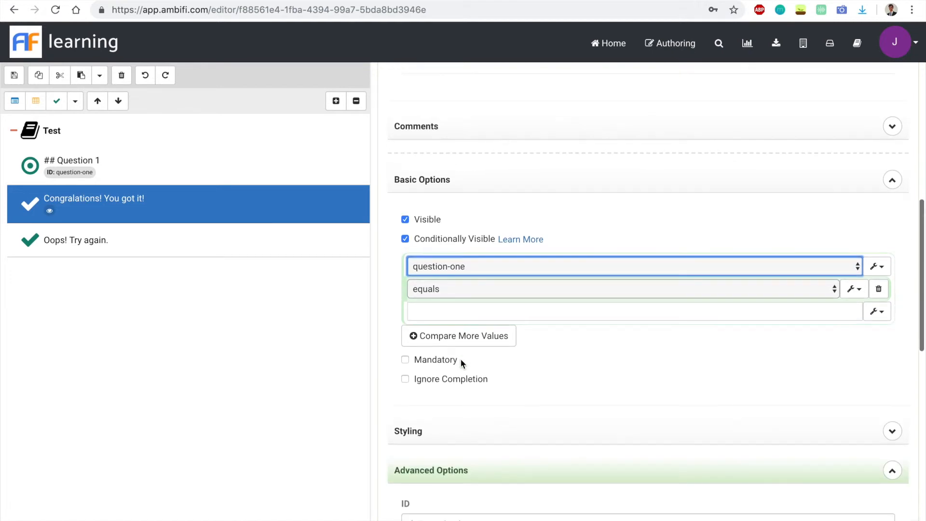
pyautogui.click(439, 289)
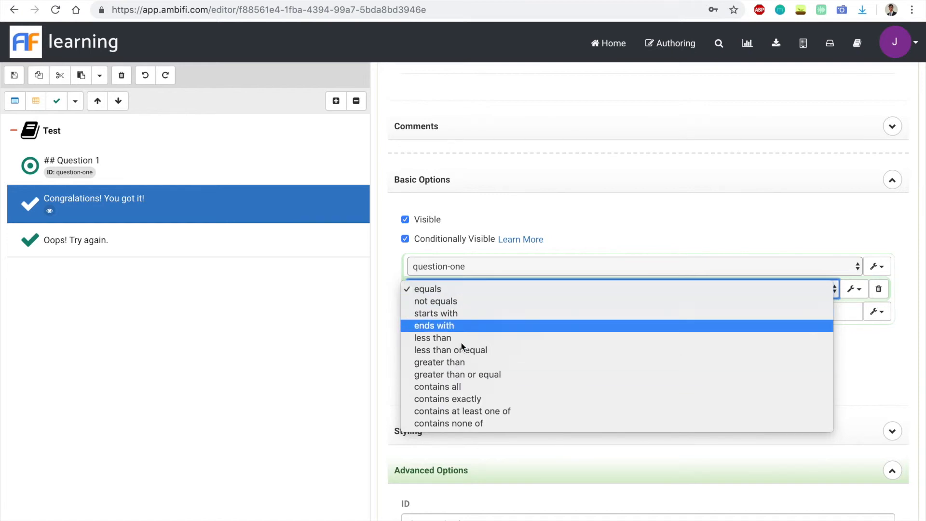
pyautogui.click(462, 290)
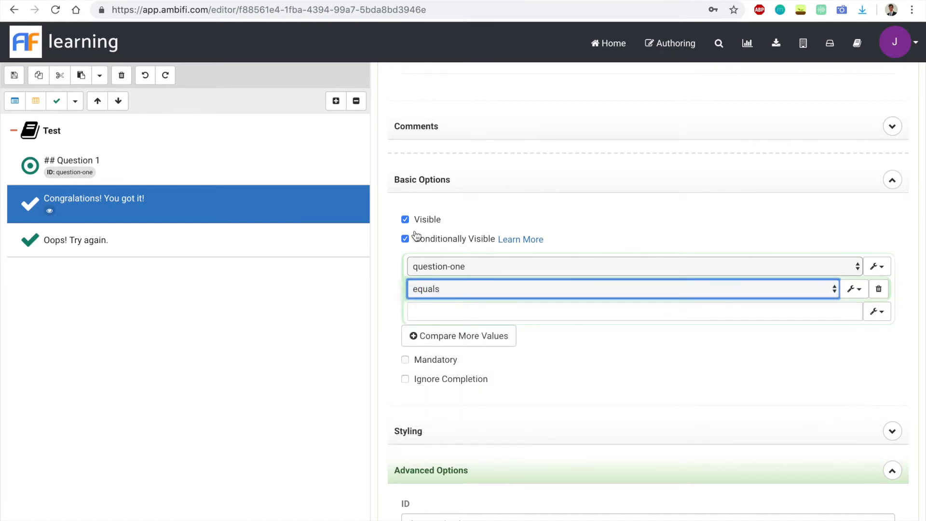
pyautogui.click(443, 312)
pyautogui.write('ame')
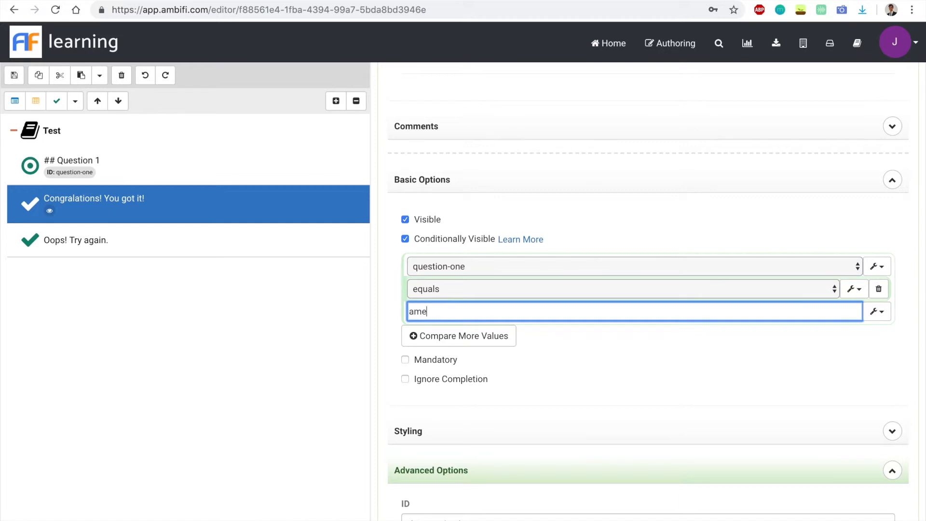
pyautogui.write('rican-goldfinch')
pyautogui.click(92, 174)
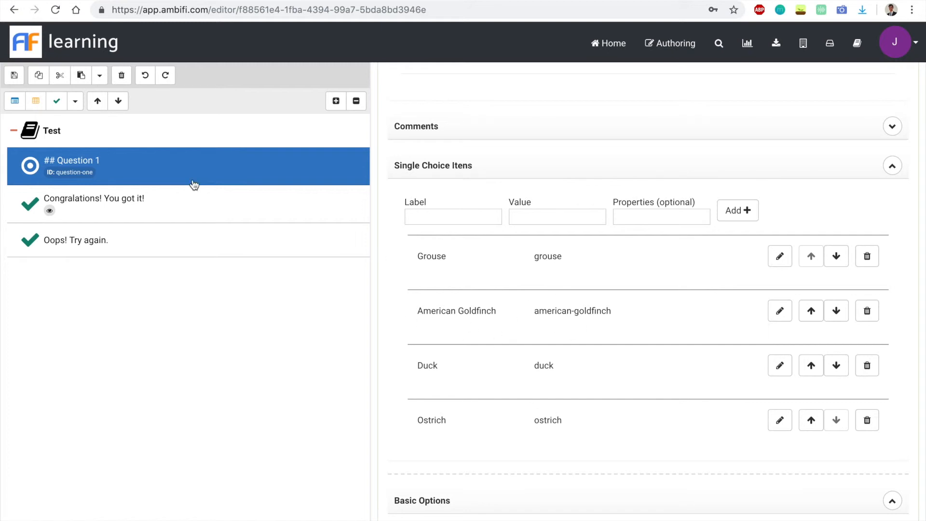
pyautogui.click(102, 213)
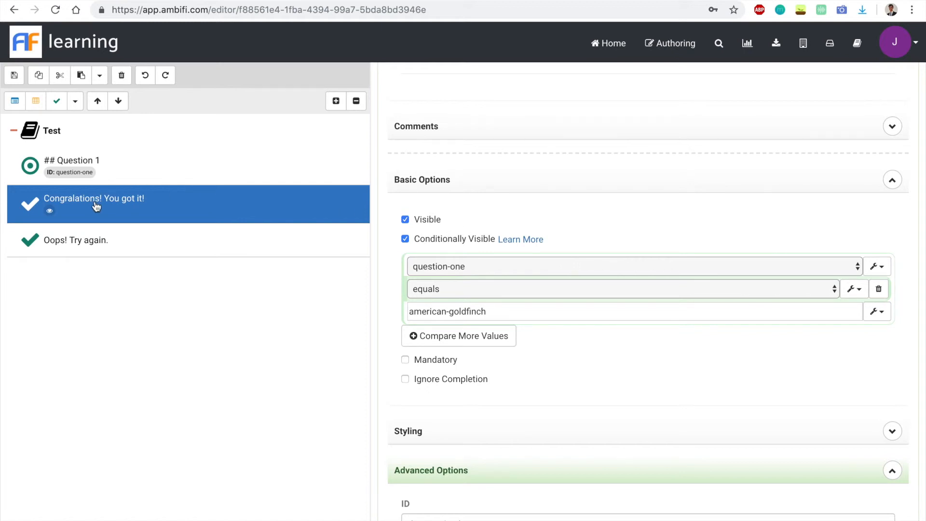
# - Make the "Oops! Try again." item conditionally visible on question-one, using the "contains at least one of" comparison
pyautogui.click(96, 247)
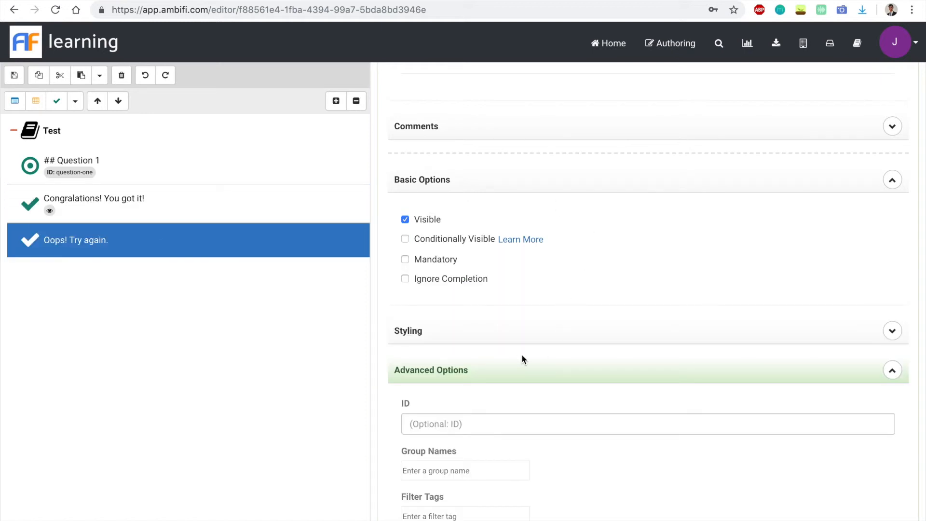
pyautogui.scroll(-1, 522, 359)
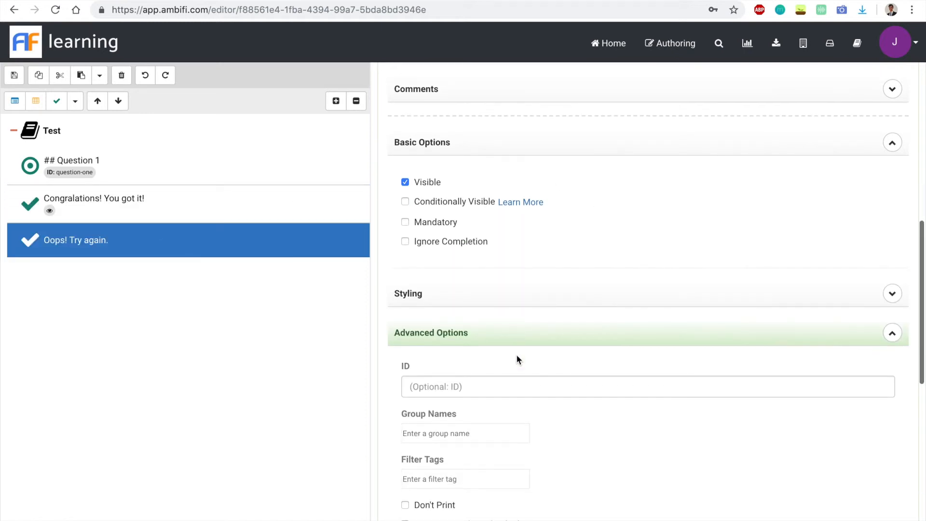
pyautogui.click(431, 205)
pyautogui.click(520, 223)
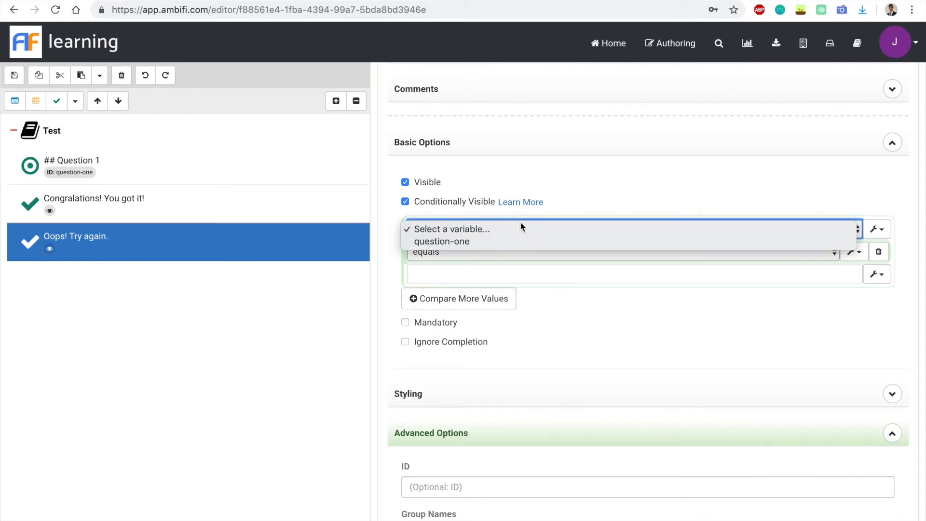
pyautogui.click(489, 243)
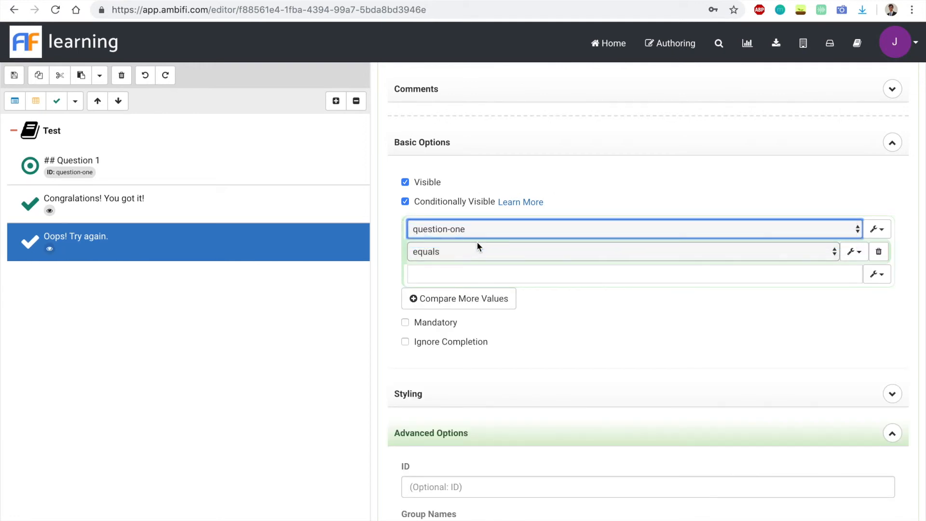
pyautogui.click(466, 251)
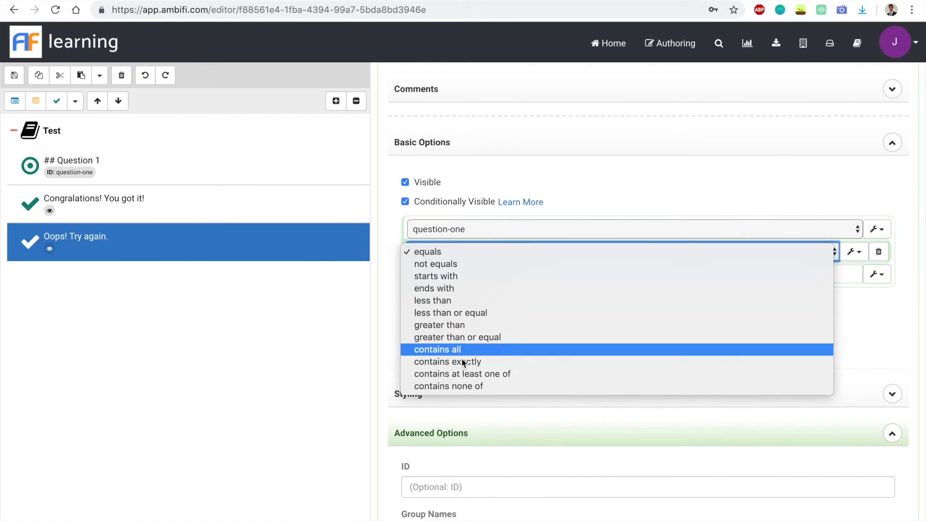
pyautogui.click(459, 375)
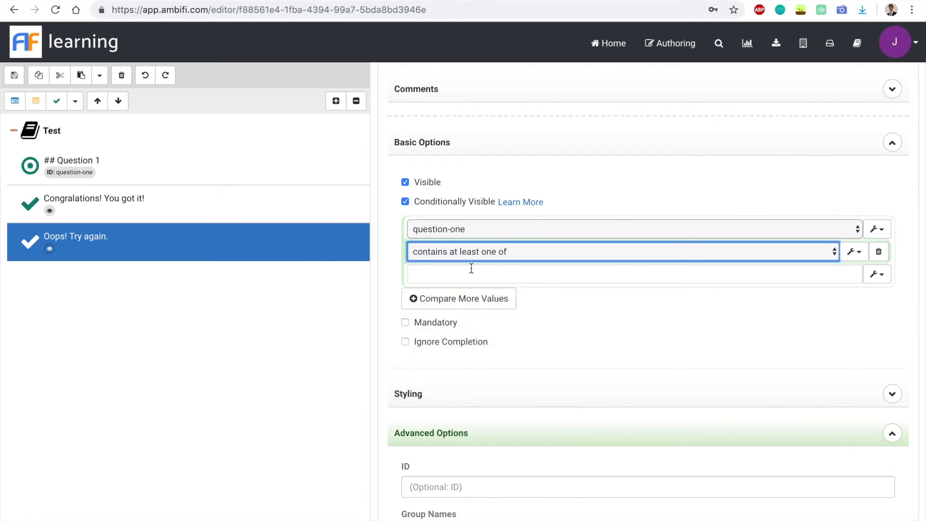
# - Enter "grouse,duck,ostrich" as the comparison values of the "Oops! Try again." item, checking them against Question 1's choices
pyautogui.click(458, 274)
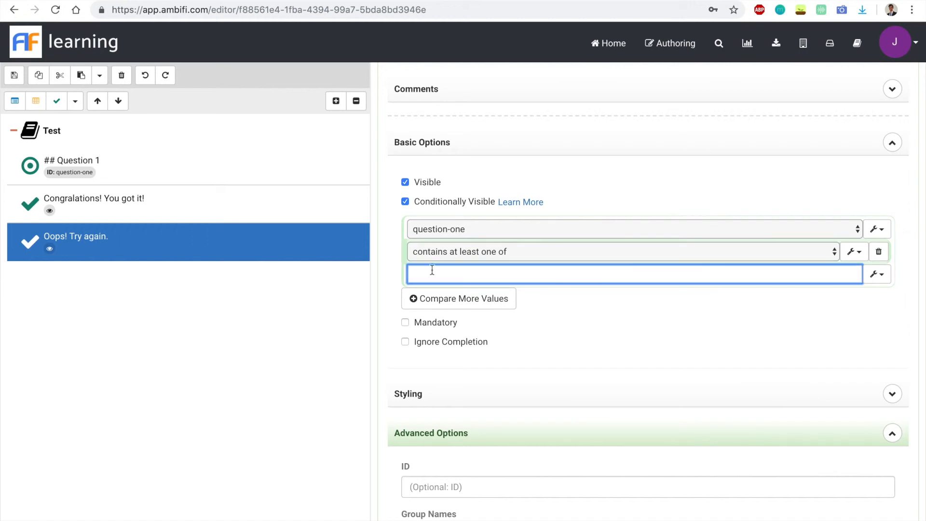
pyautogui.click(175, 218)
pyautogui.click(188, 181)
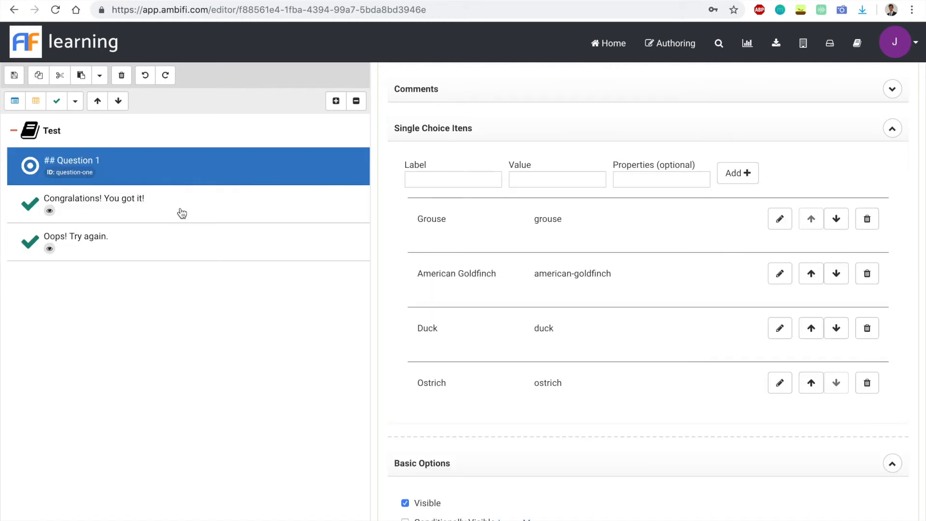
pyautogui.click(177, 247)
pyautogui.click(473, 274)
pyautogui.write('grouse,duck,')
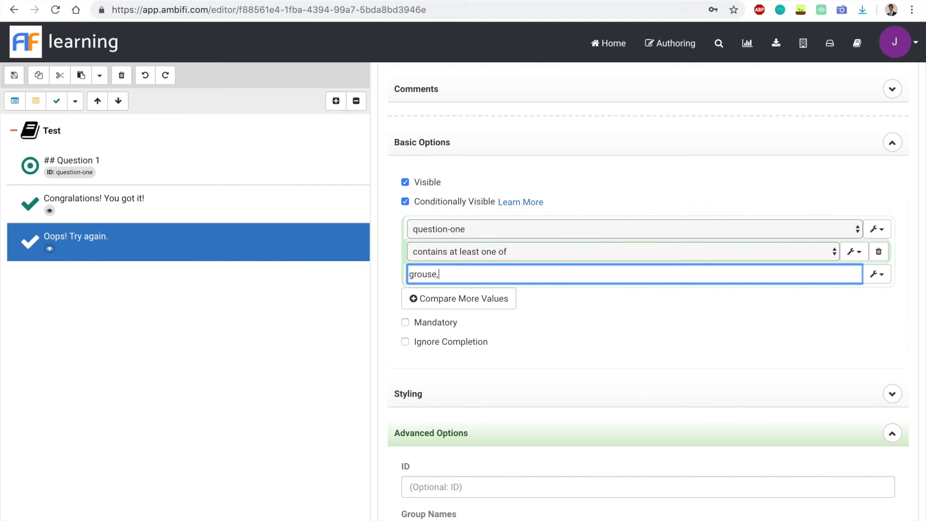
pyautogui.click(250, 164)
pyautogui.click(265, 243)
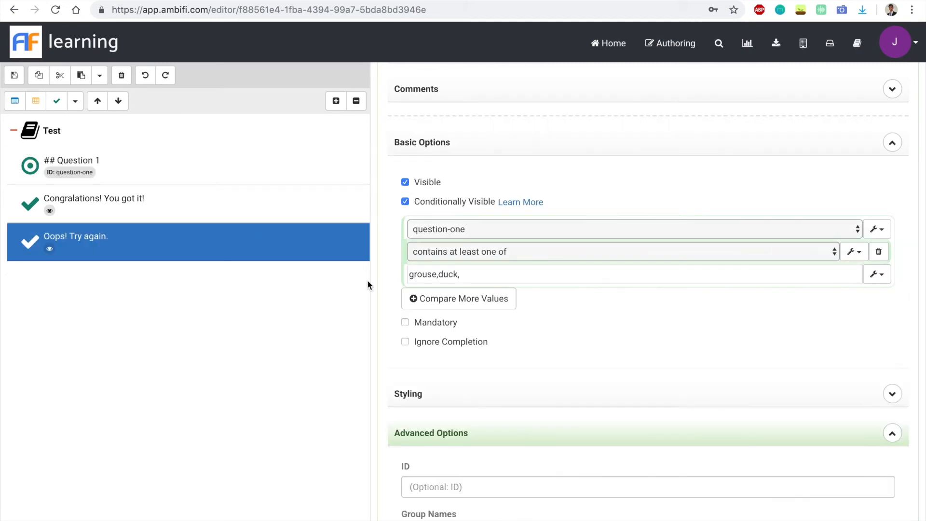
pyautogui.click(496, 274)
pyautogui.write('ostrich')
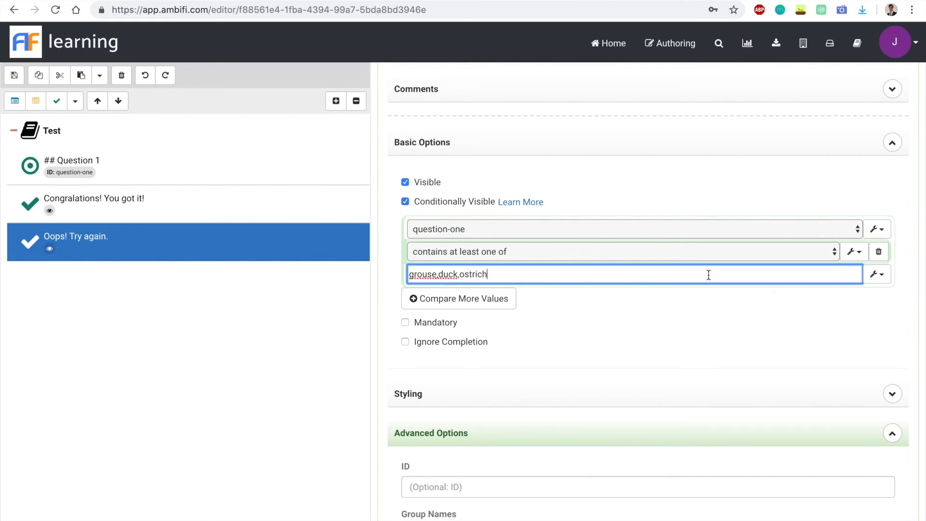
pyautogui.click(631, 333)
# - Save the Test activity
pyautogui.scroll(8, 619, 294)
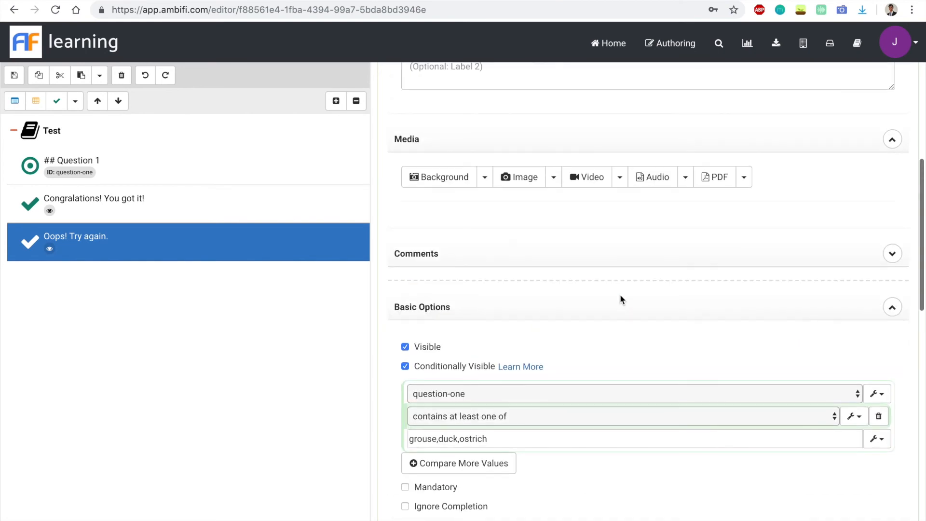
pyautogui.scroll(2, 413, 236)
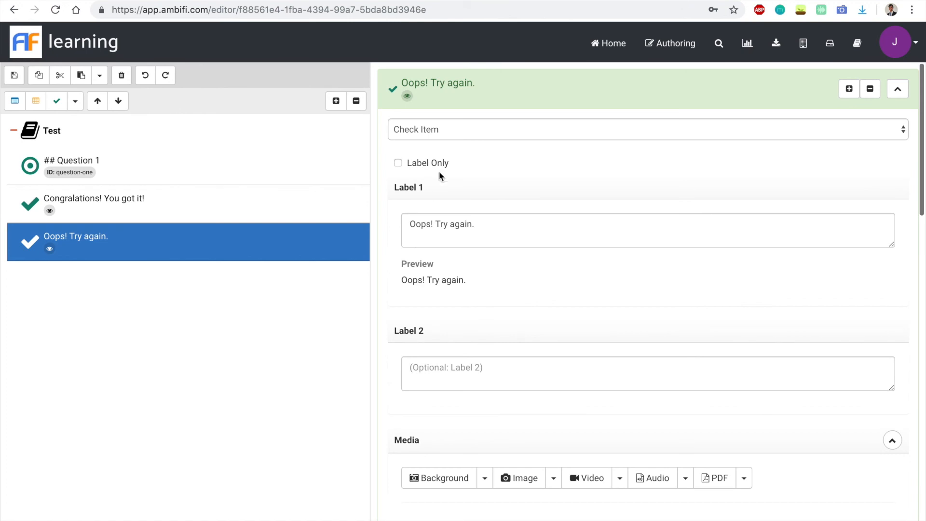
pyautogui.click(16, 77)
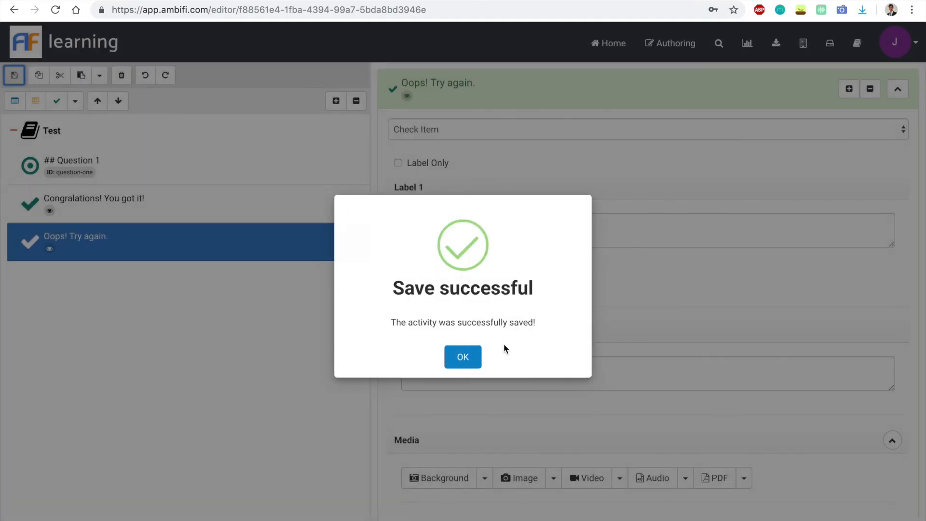
# - Dismiss the save confirmation, leave the editor for the home page, and start a new run of the Test activity
pyautogui.click(464, 339)
pyautogui.click(606, 38)
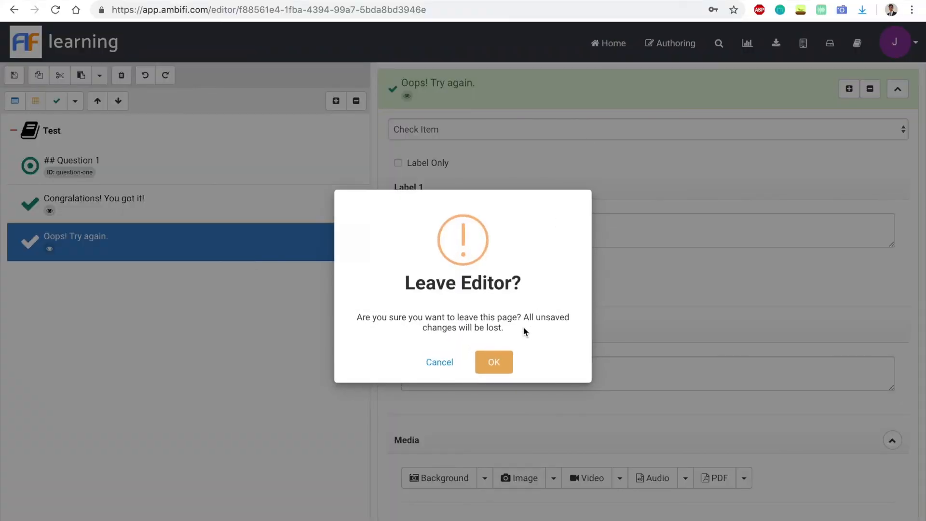
pyautogui.click(504, 360)
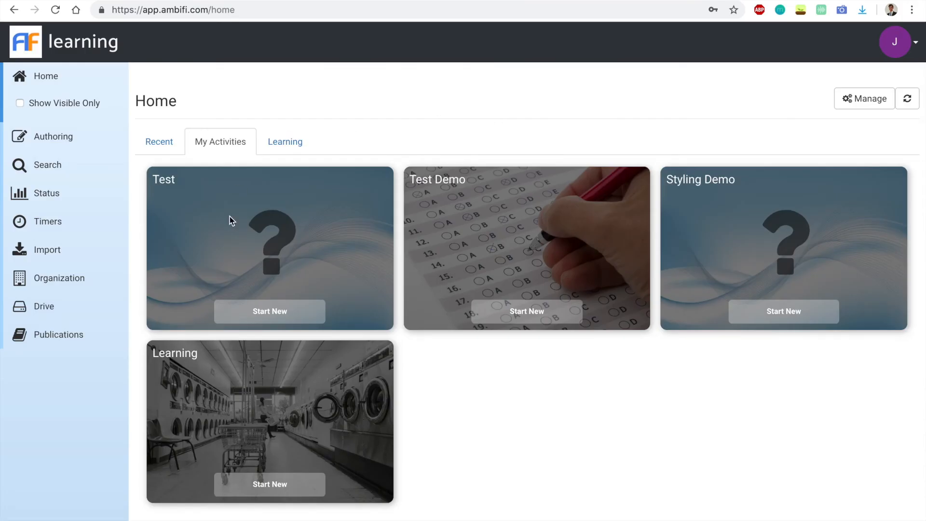
pyautogui.click(248, 314)
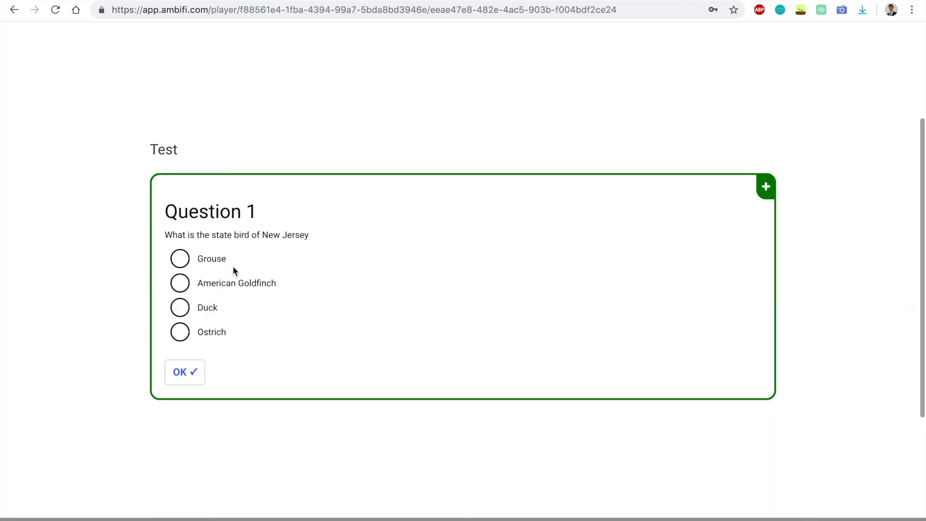
# - Test Question 1's conditional feedback by submitting the answer Grouse first and American Goldfinch second
pyautogui.click(181, 263)
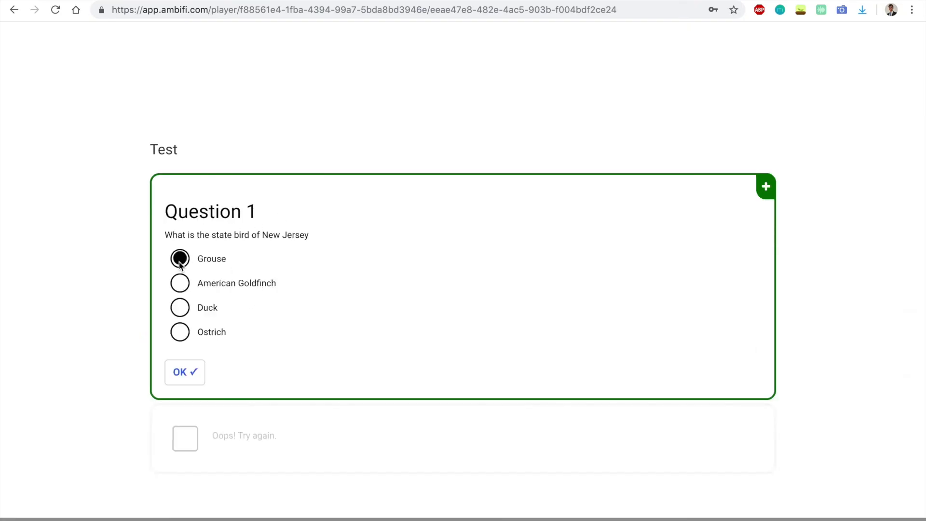
pyautogui.click(182, 371)
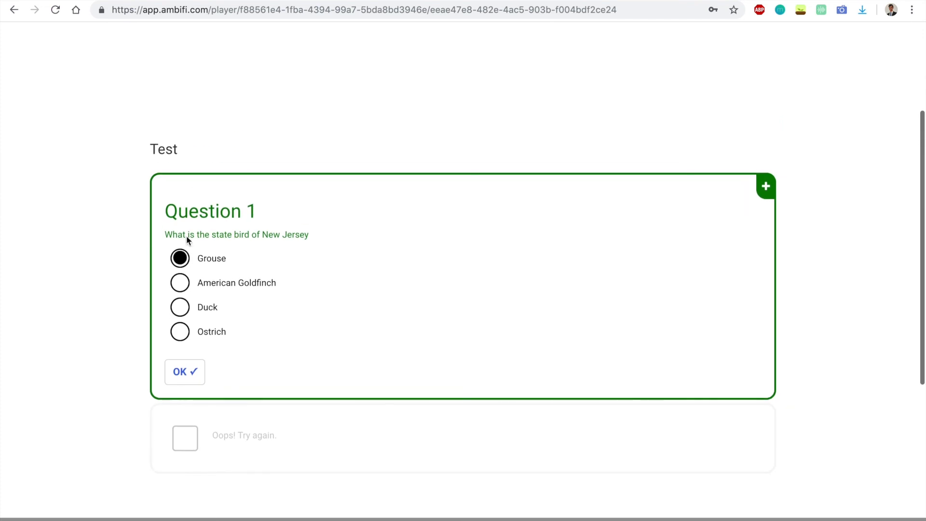
pyautogui.click(192, 282)
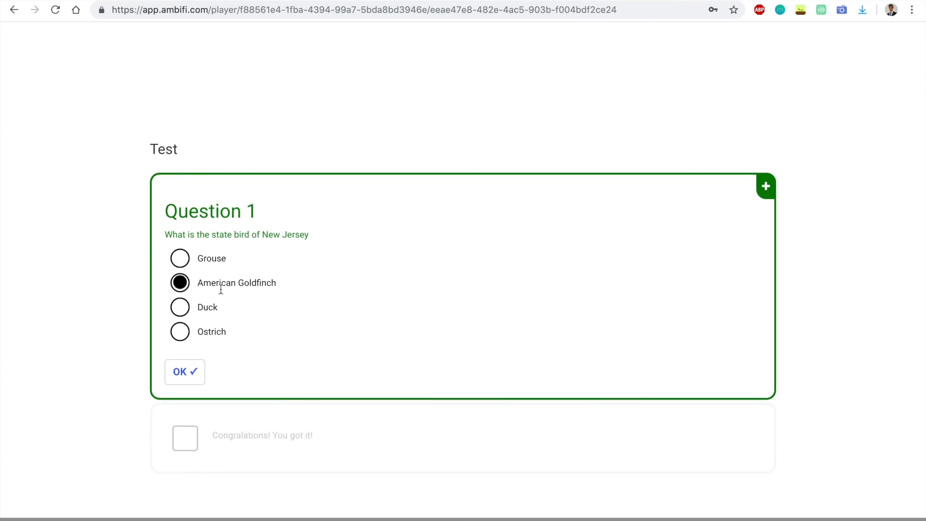
pyautogui.click(188, 373)
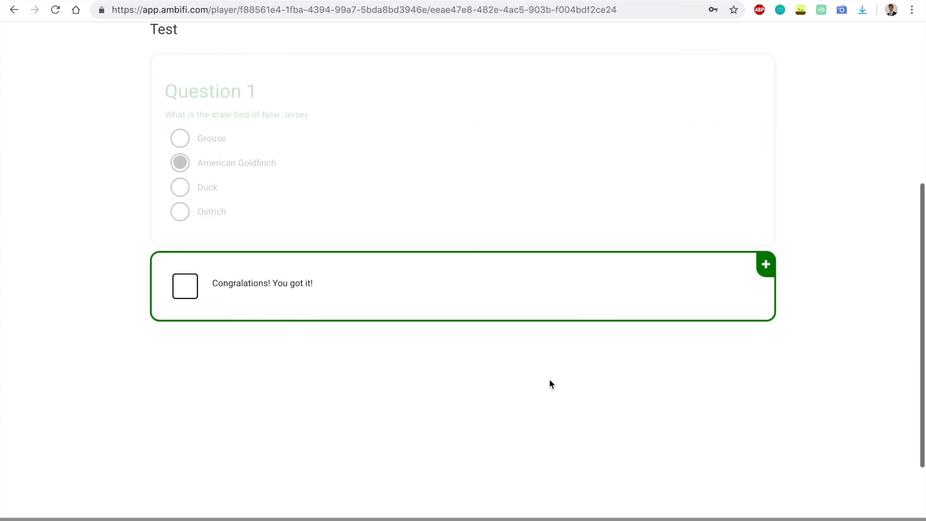